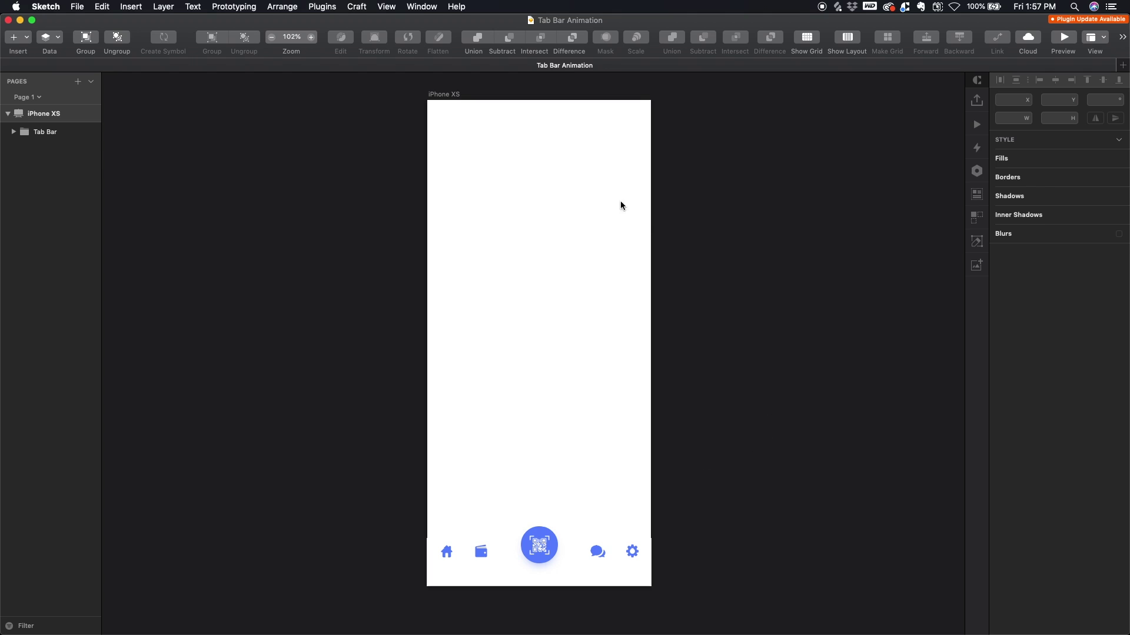
Step: Import only the selected iPhone XS artboard from Sketch into a new Flinto document
left_click(451, 96)
key("super+Tab")
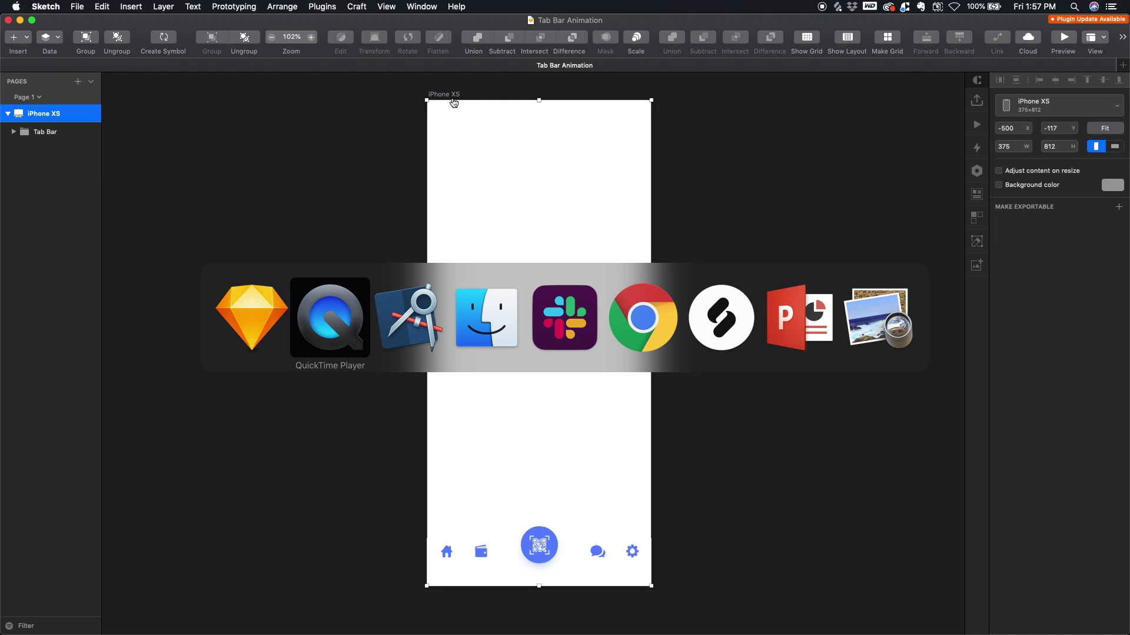
key("super+Tab")
left_click(489, 52)
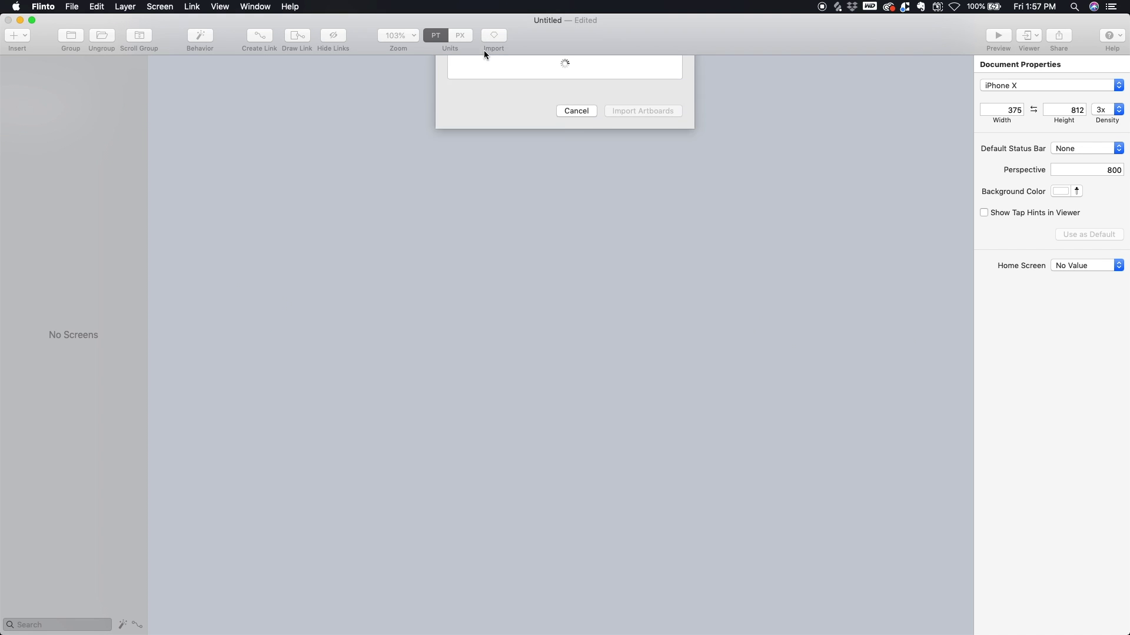
left_click(452, 156)
left_click(625, 174)
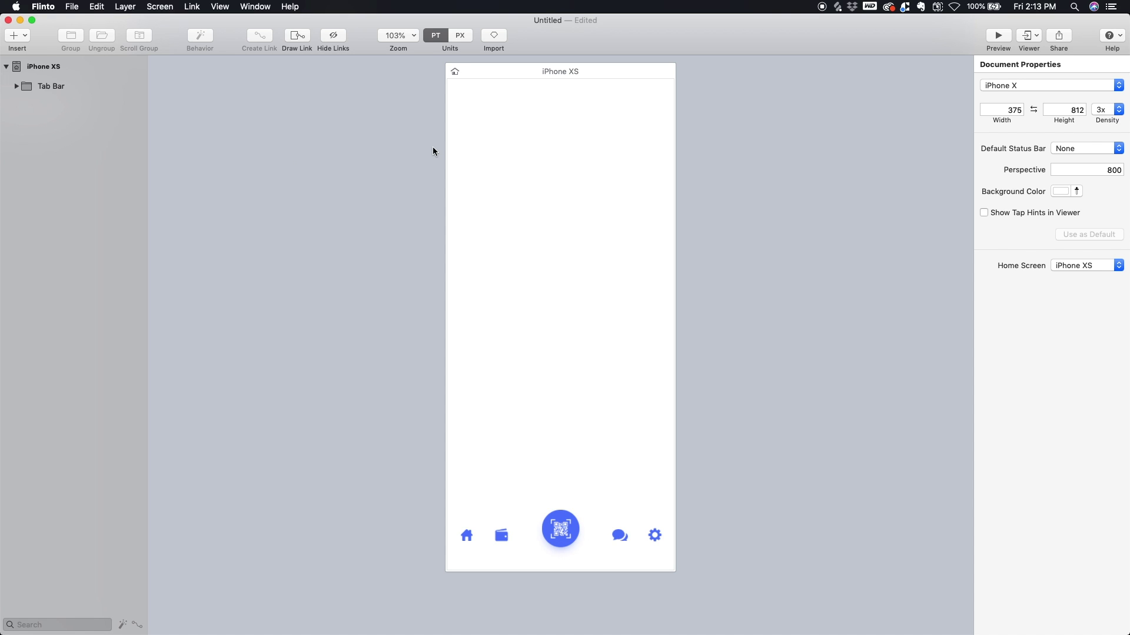
Step: Draw a vertical line from the artboard's top centre to its bottom edge
left_click(562, 82)
left_click(560, 79)
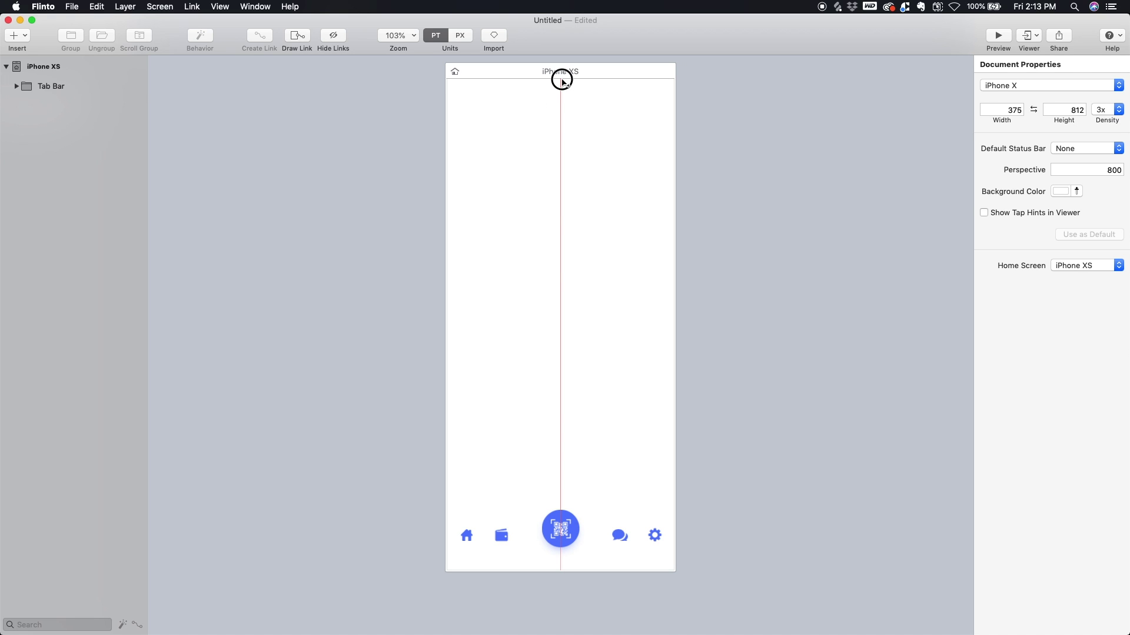
left_click(561, 572)
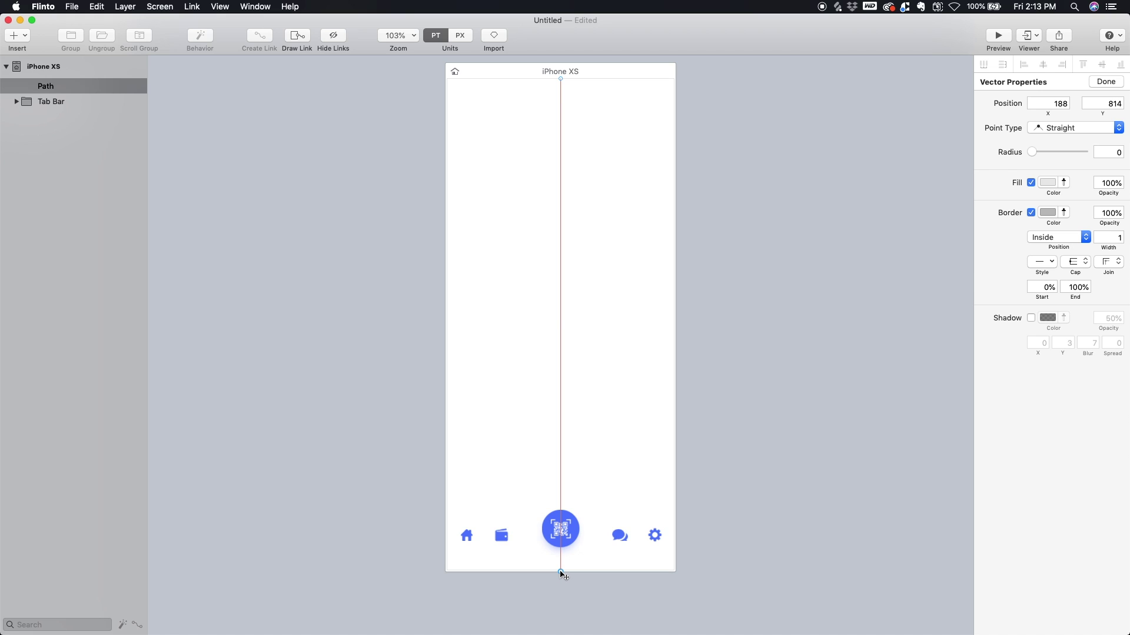
key("Return")
key("Escape")
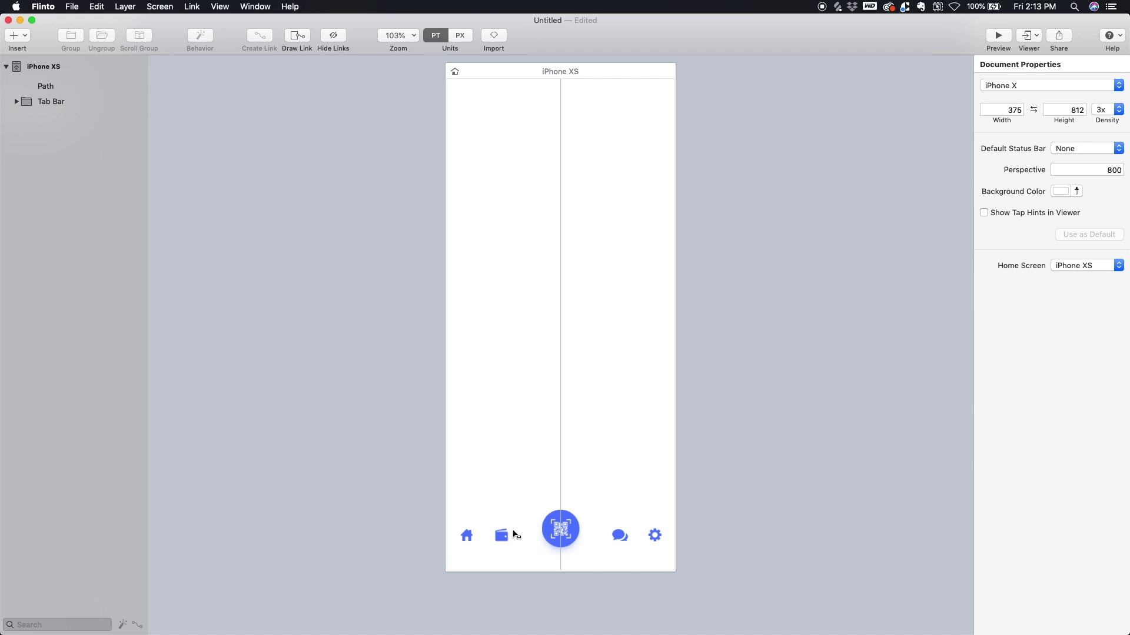
Step: Frame the central scan button with an unfilled 128 × 57.64 rectangle
left_click_drag(508, 525, 612, 577)
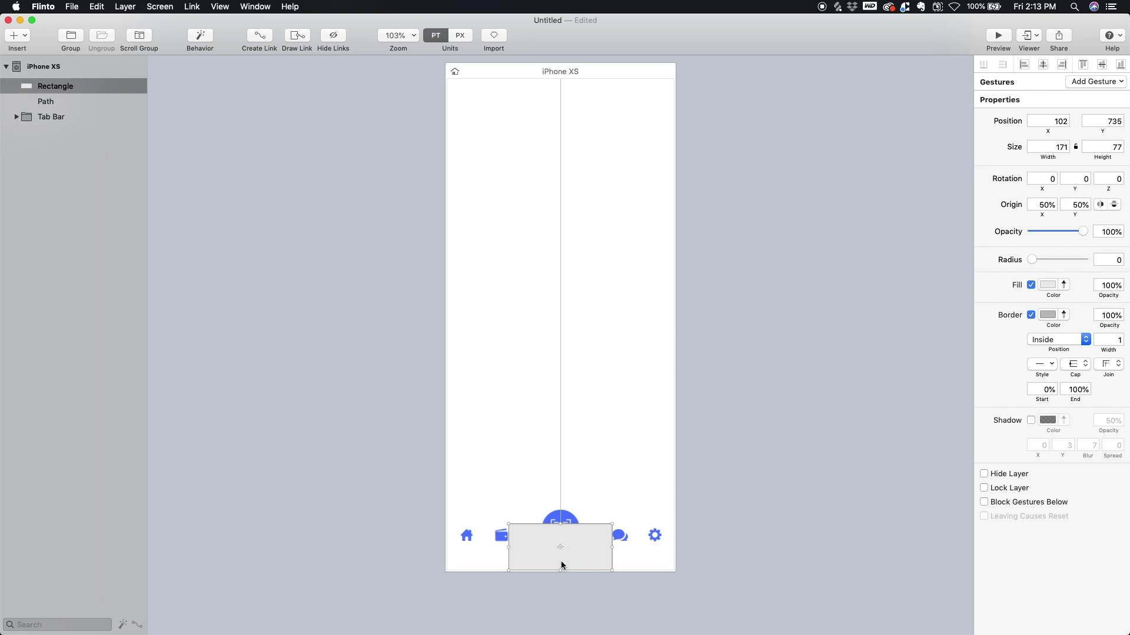
left_click_drag(560, 570, 559, 562)
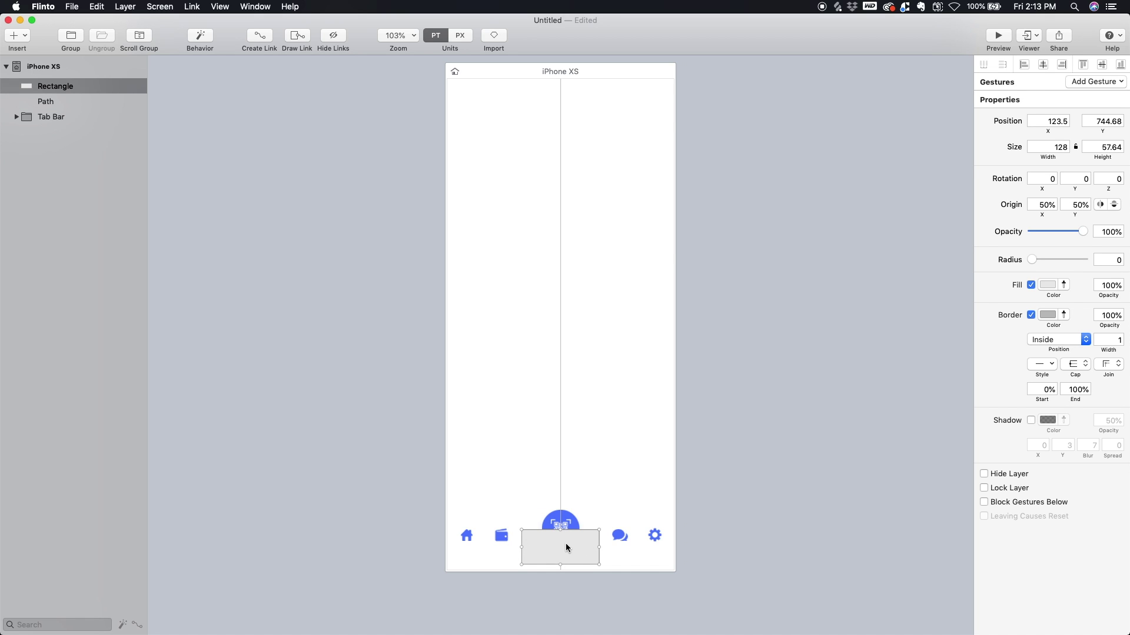
left_click_drag(566, 548, 565, 538)
key("Up")
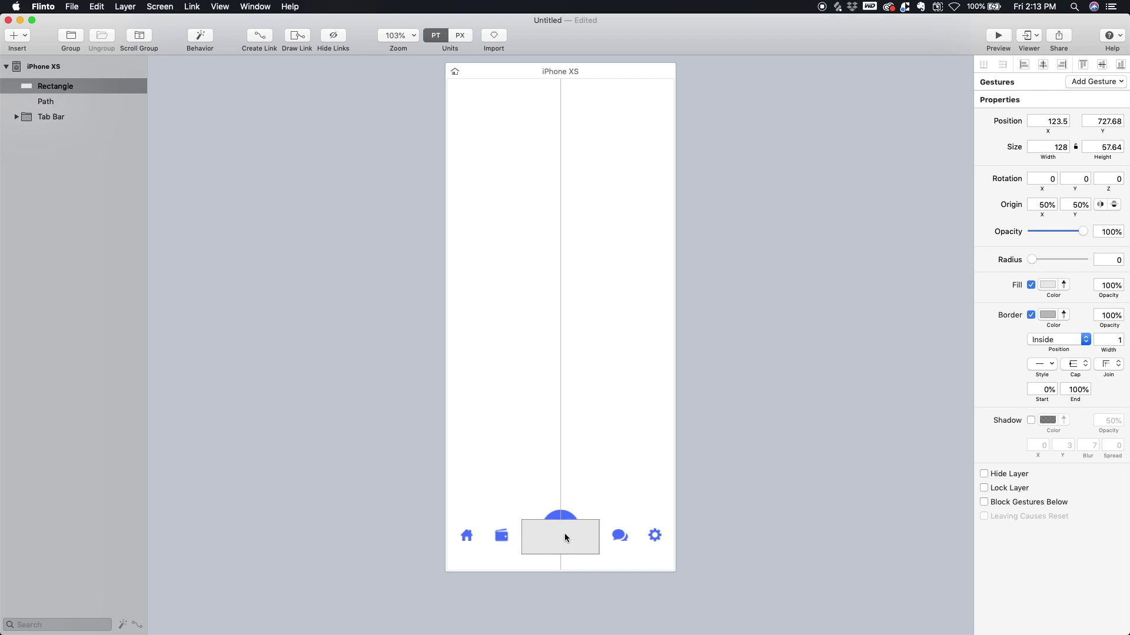
left_click(1031, 286)
left_click(832, 371)
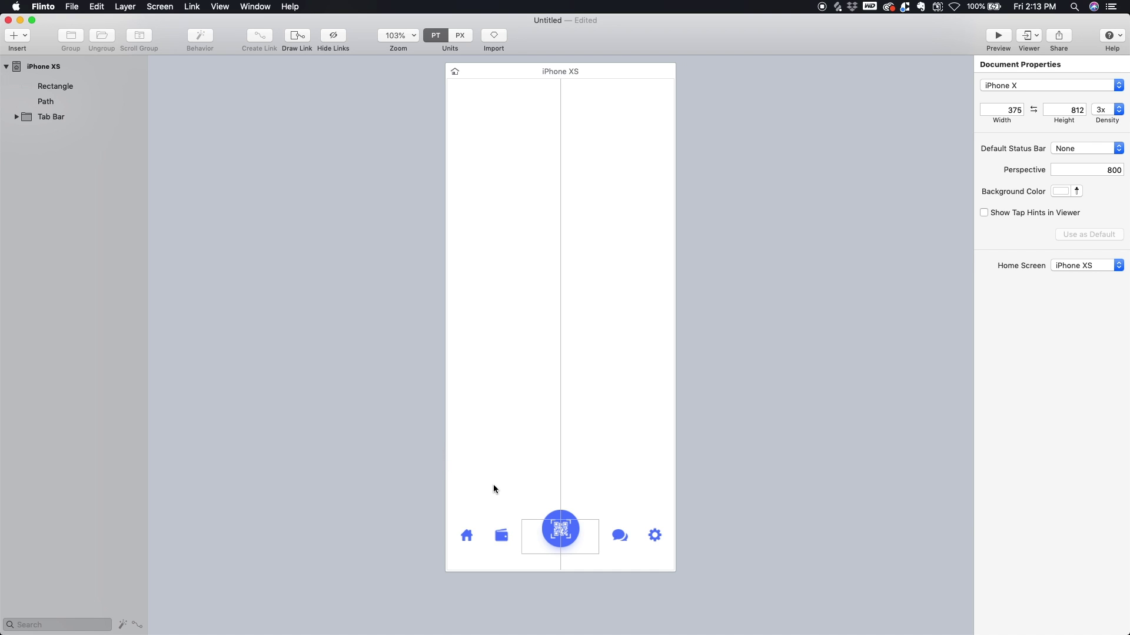
Step: Draw an unfilled five-point path across the tab bar, dipping in a V under the scan button
left_click(447, 520)
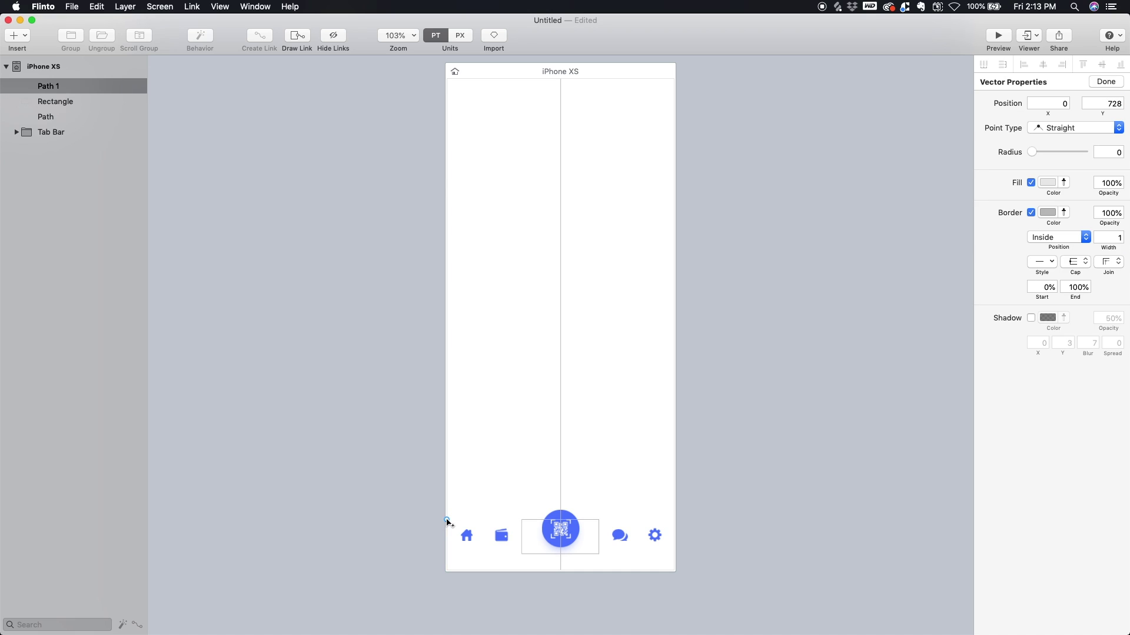
left_click(522, 520)
left_click(561, 555)
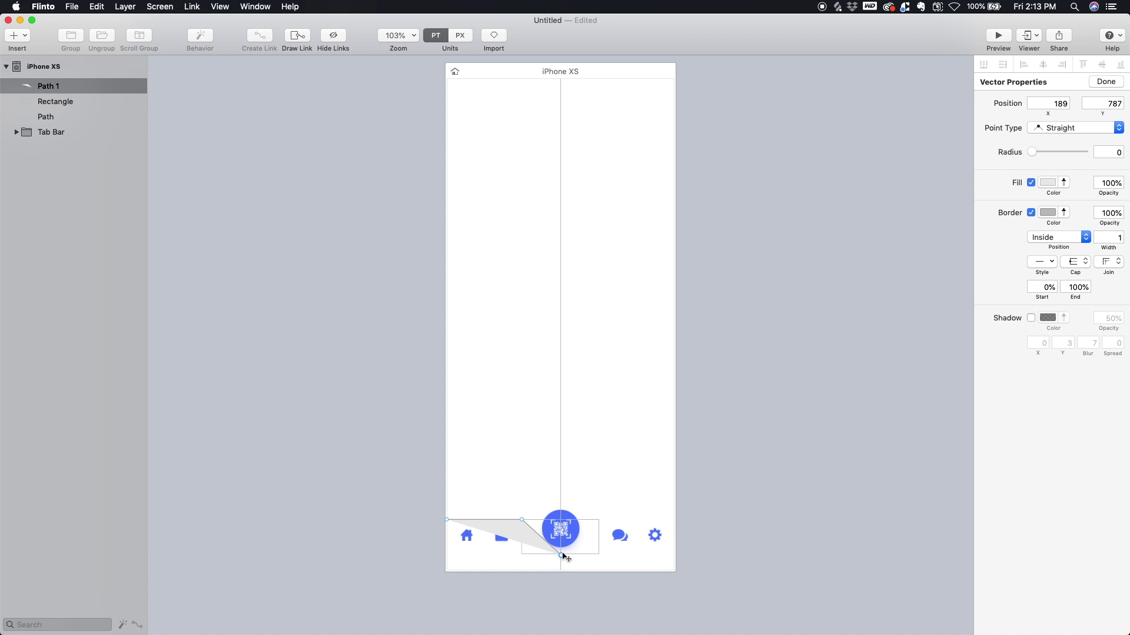
left_click(599, 521)
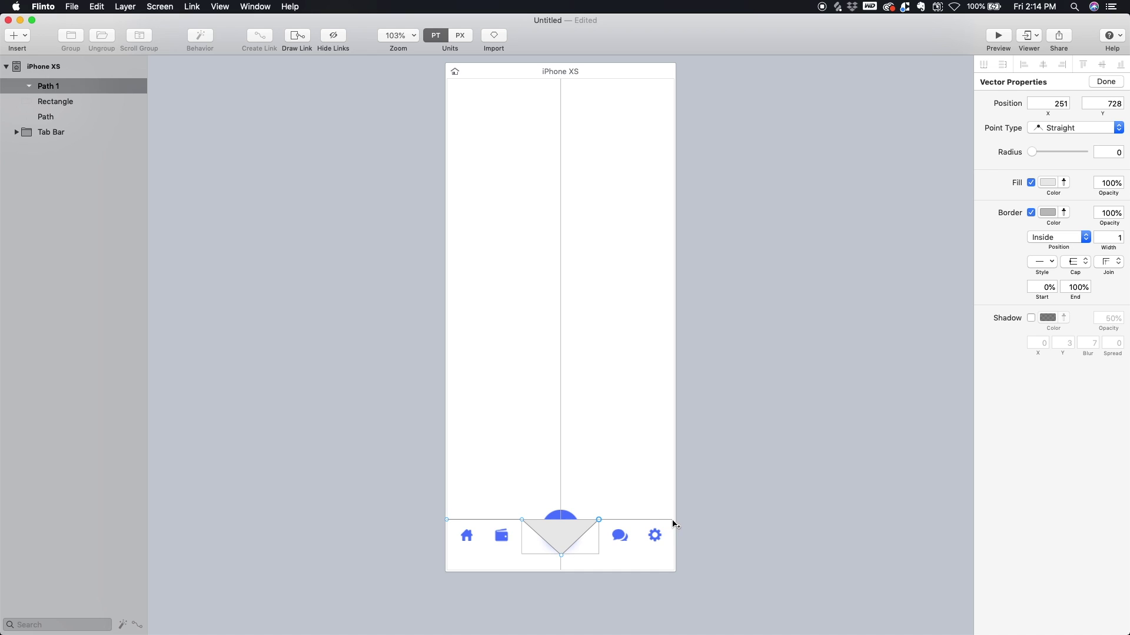
left_click(676, 521)
key("Return")
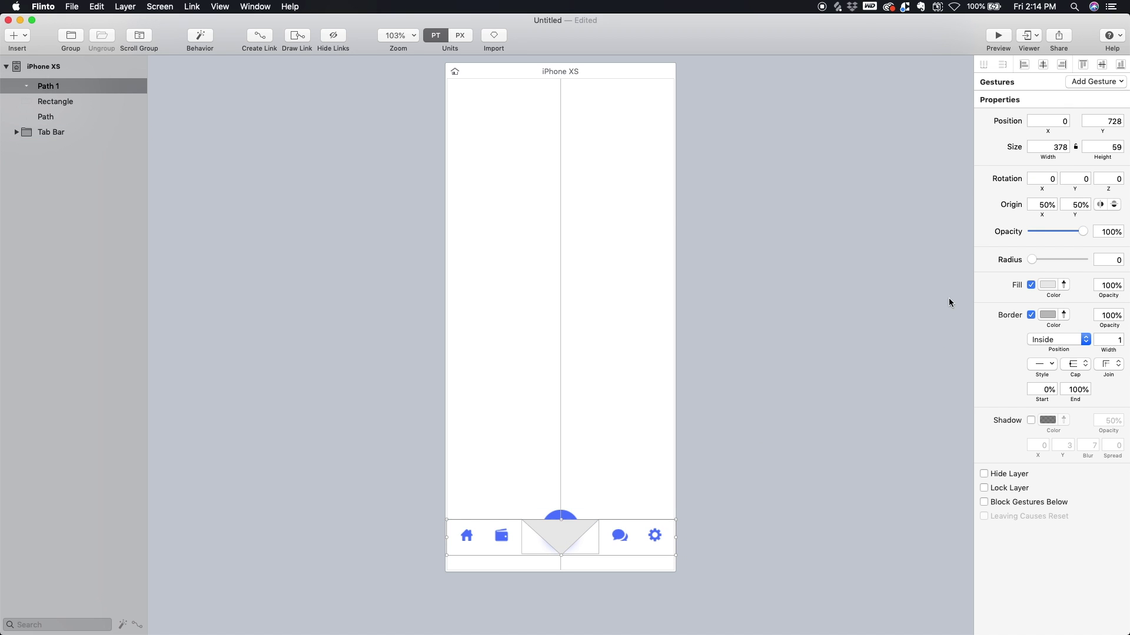
left_click(1031, 285)
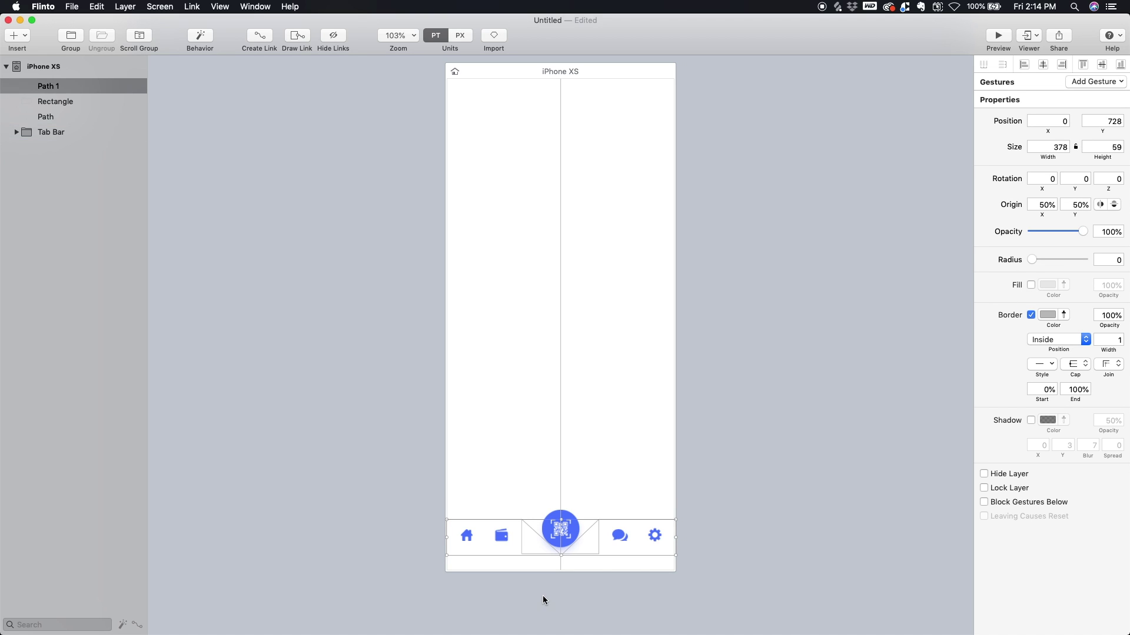
Step: Round the dip's two corner points to radius 100
key("Return")
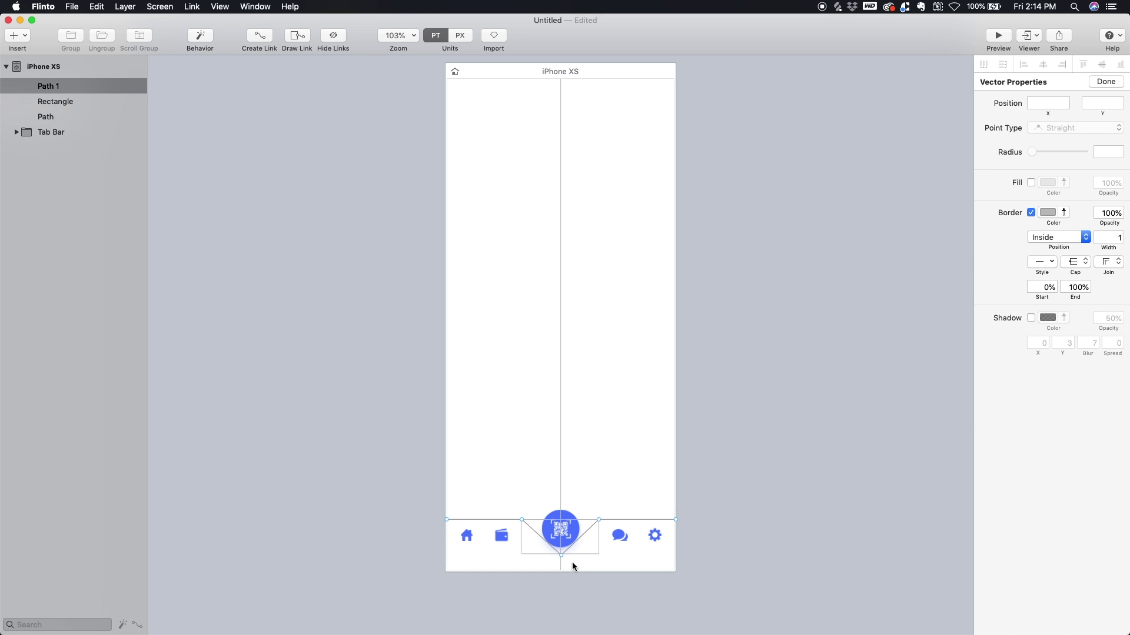
left_click(522, 521)
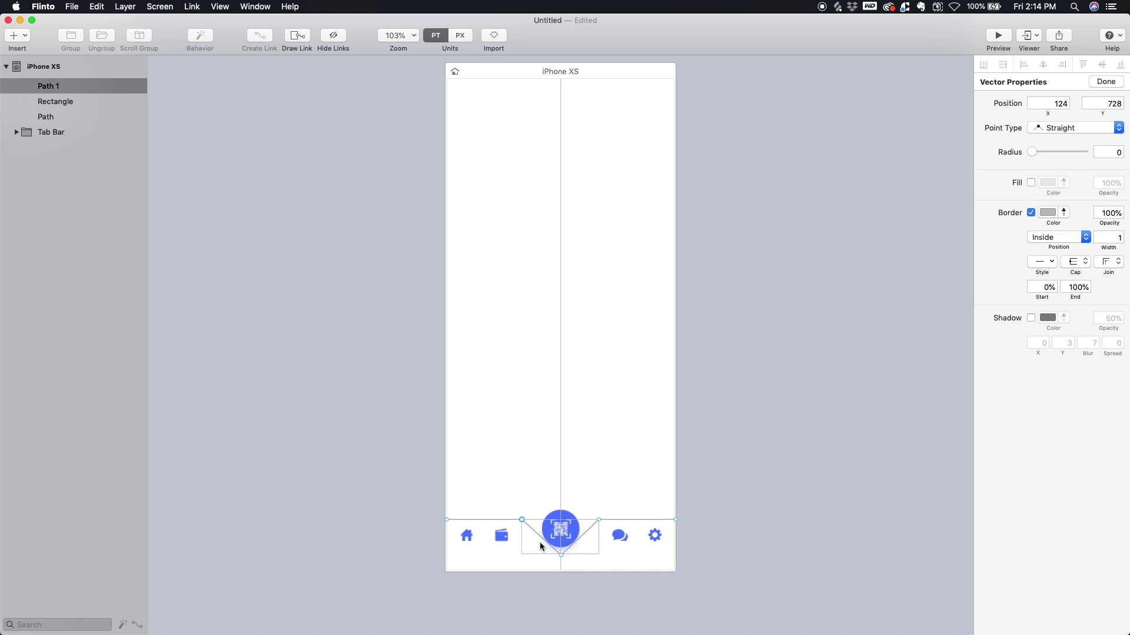
left_click(606, 520)
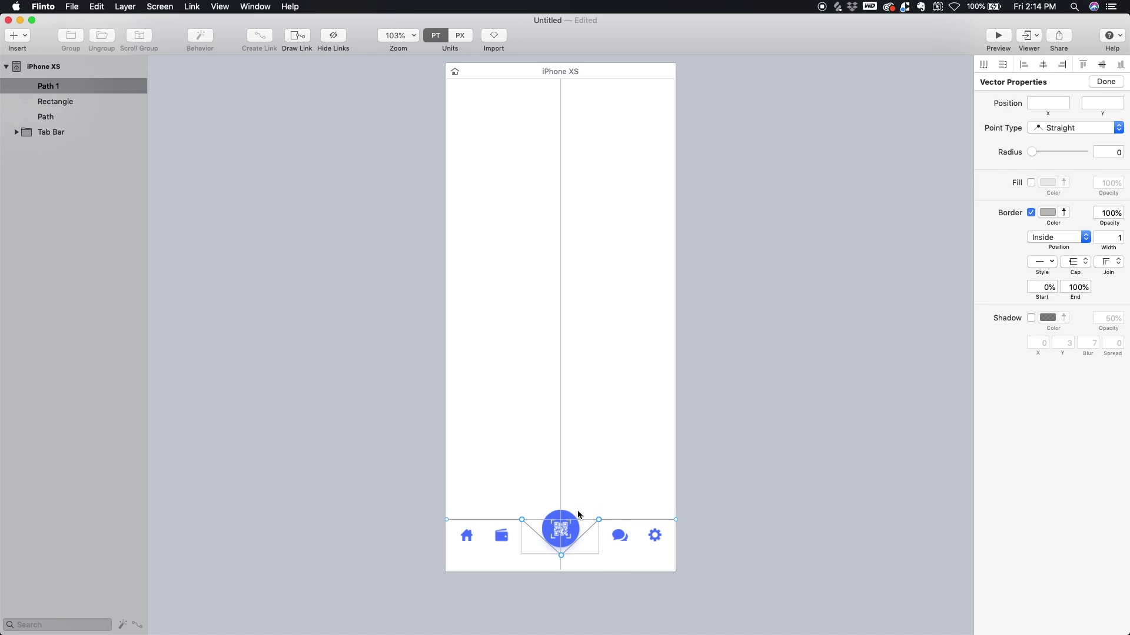
left_click_drag(1034, 151, 1120, 152)
key("Escape")
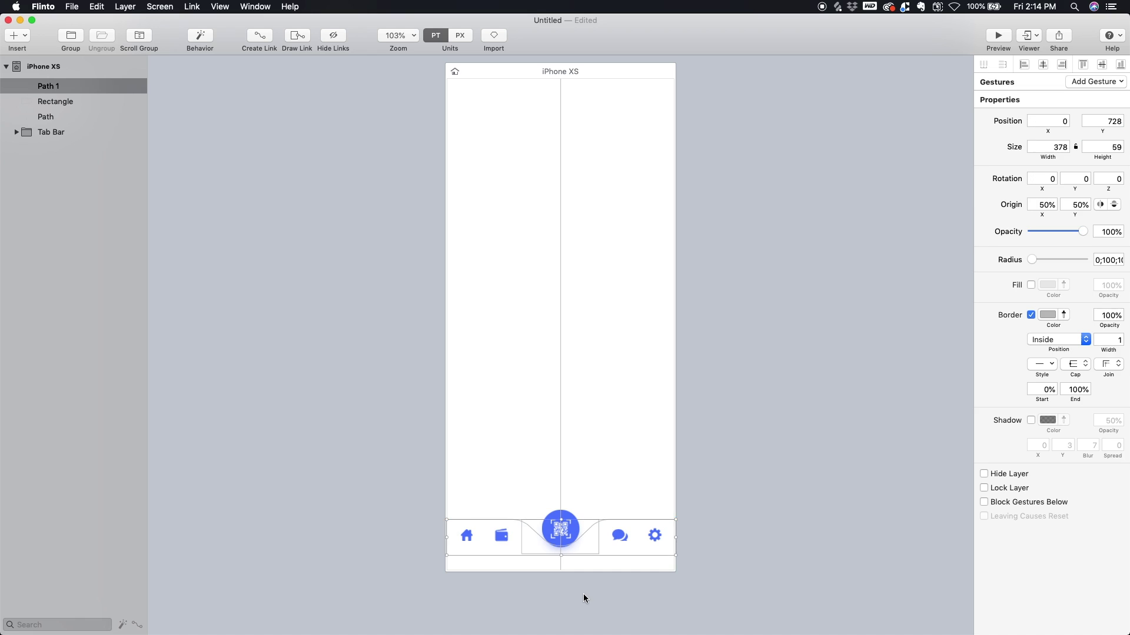
left_click(583, 533)
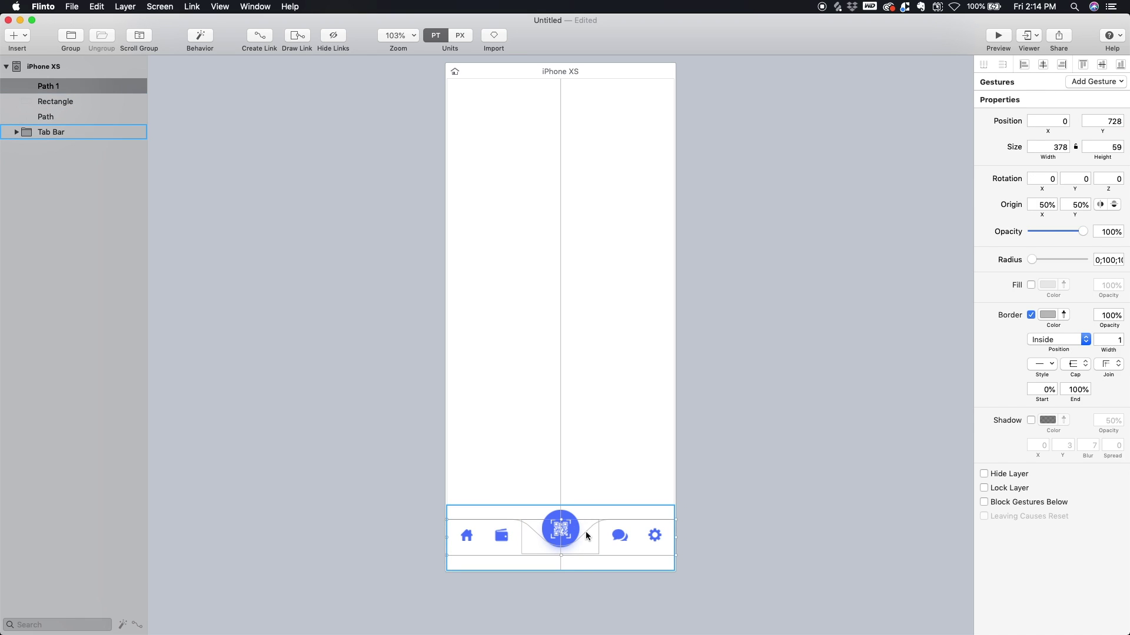
Step: Pull the curve's bottom-centre point down to deepen the dip under the scan button
left_click(616, 517)
double_click(615, 518)
left_click(561, 556)
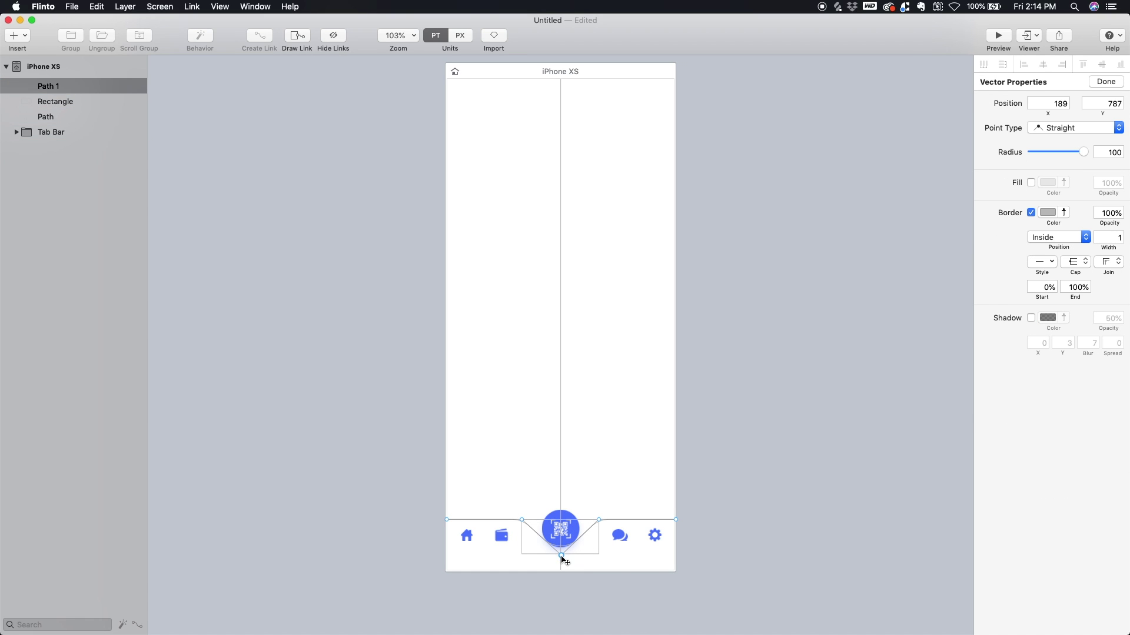
left_click_drag(561, 558, 562, 577)
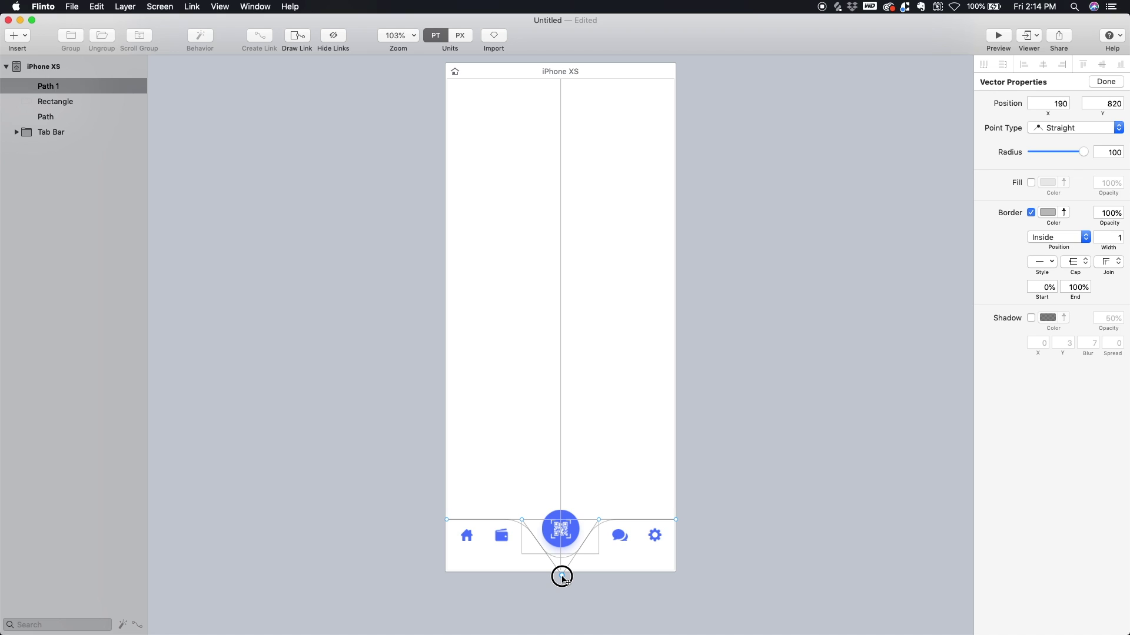
left_click_drag(562, 576, 561, 575)
key("Escape")
Step: Hide the helper rectangle and vertical centre line layers
left_click(585, 550)
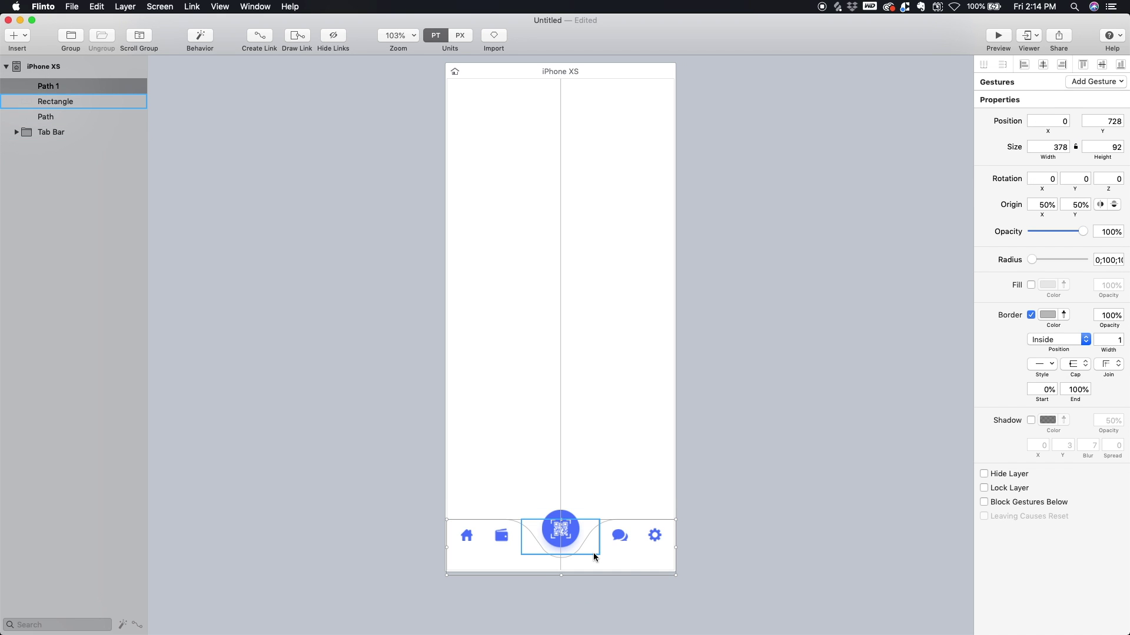
left_click(559, 462, "shift")
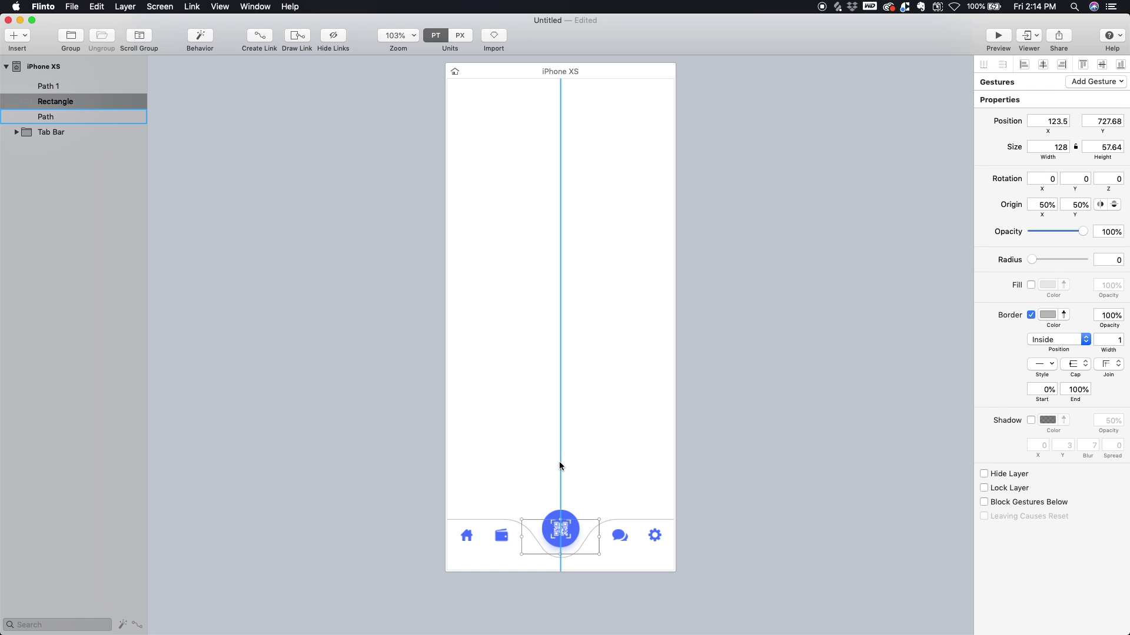
right_click(72, 118)
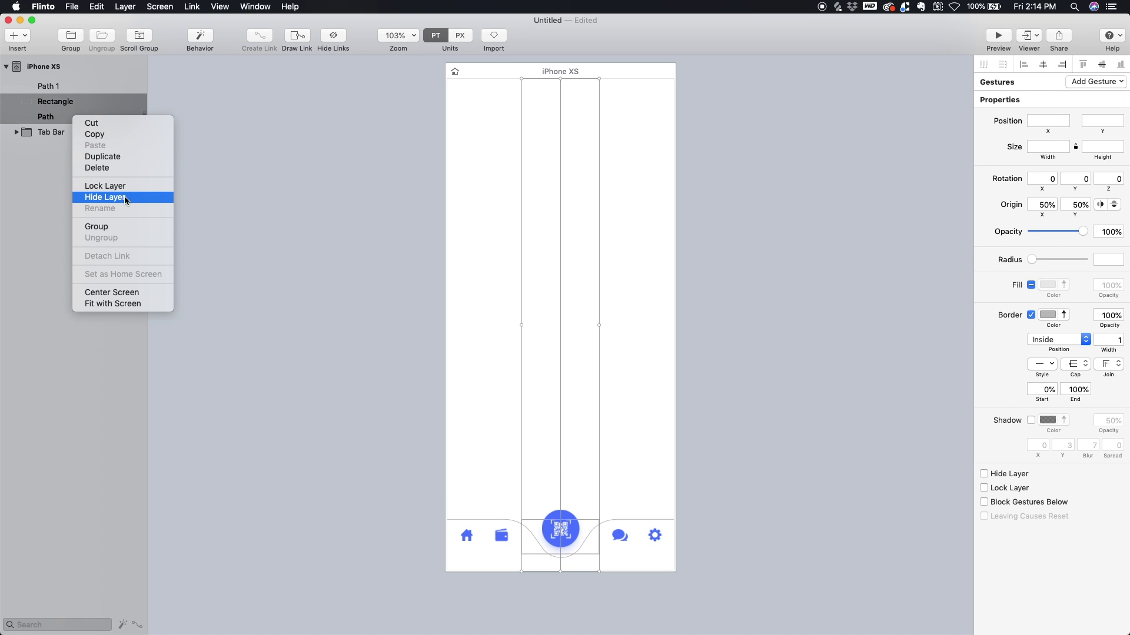
left_click(125, 197)
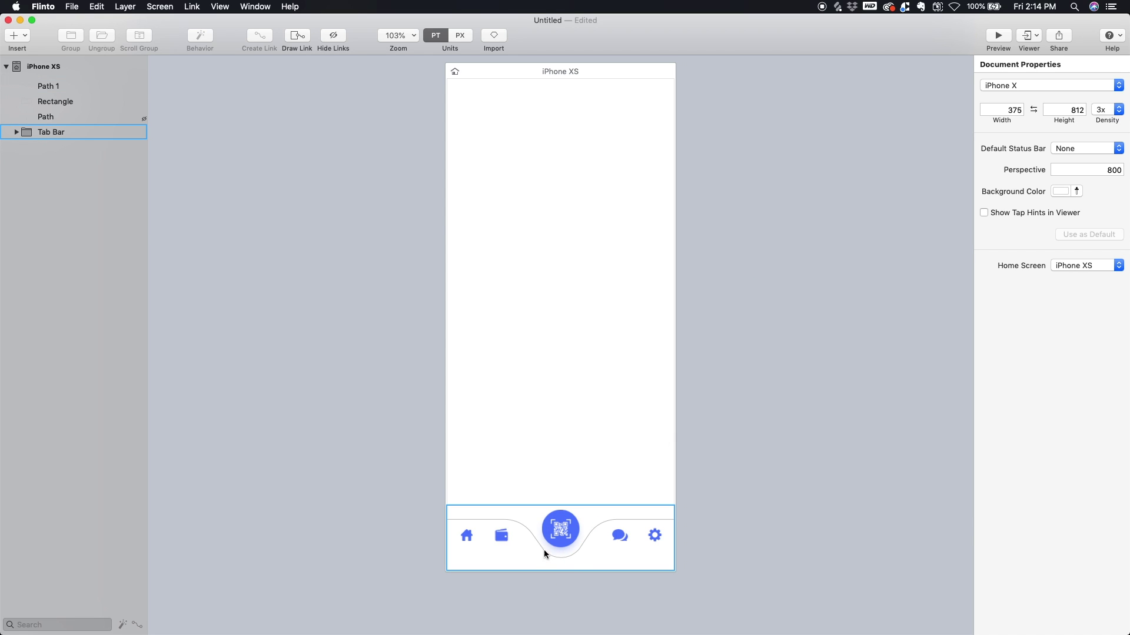
left_click(562, 557)
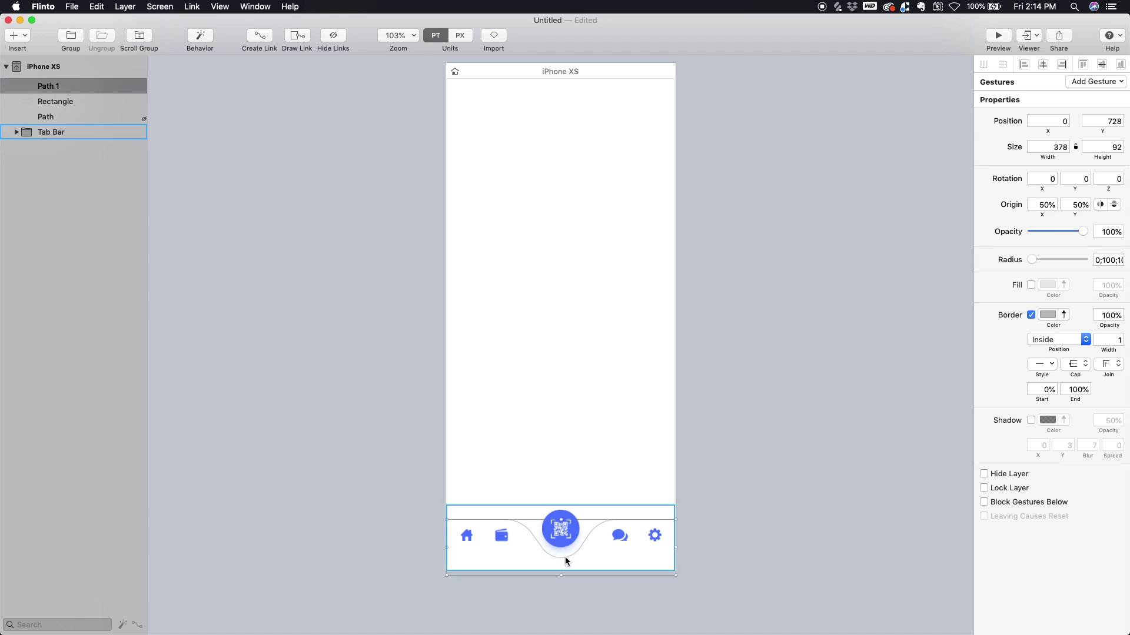
double_click(566, 562)
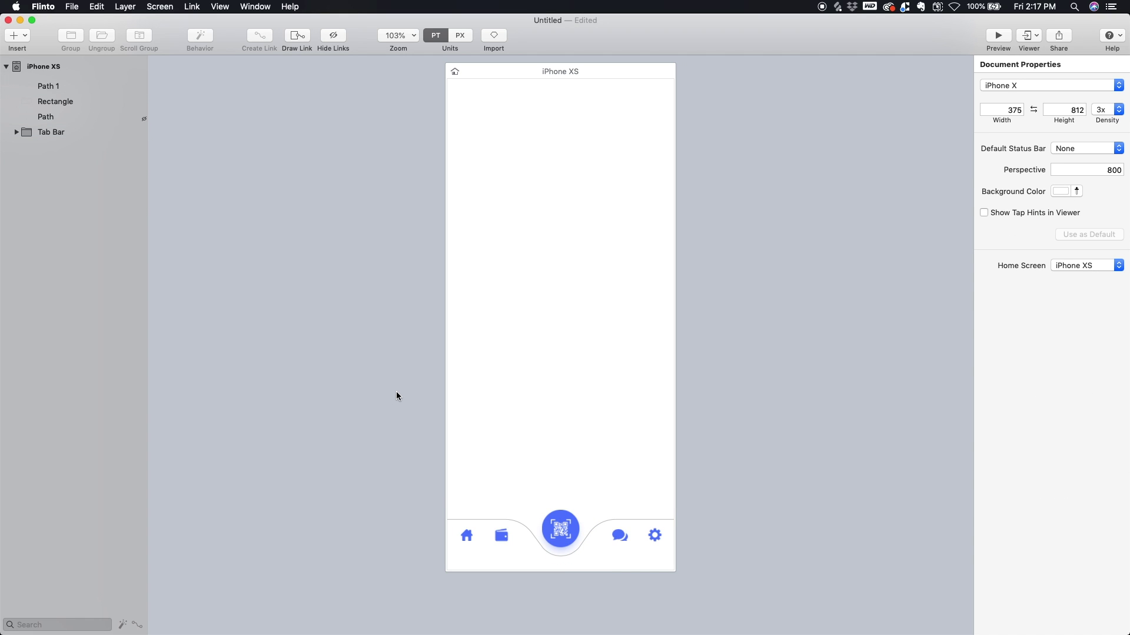
Step: Give the curved path a very light grey #F4F4F4 border, 3 wide
left_click(517, 523)
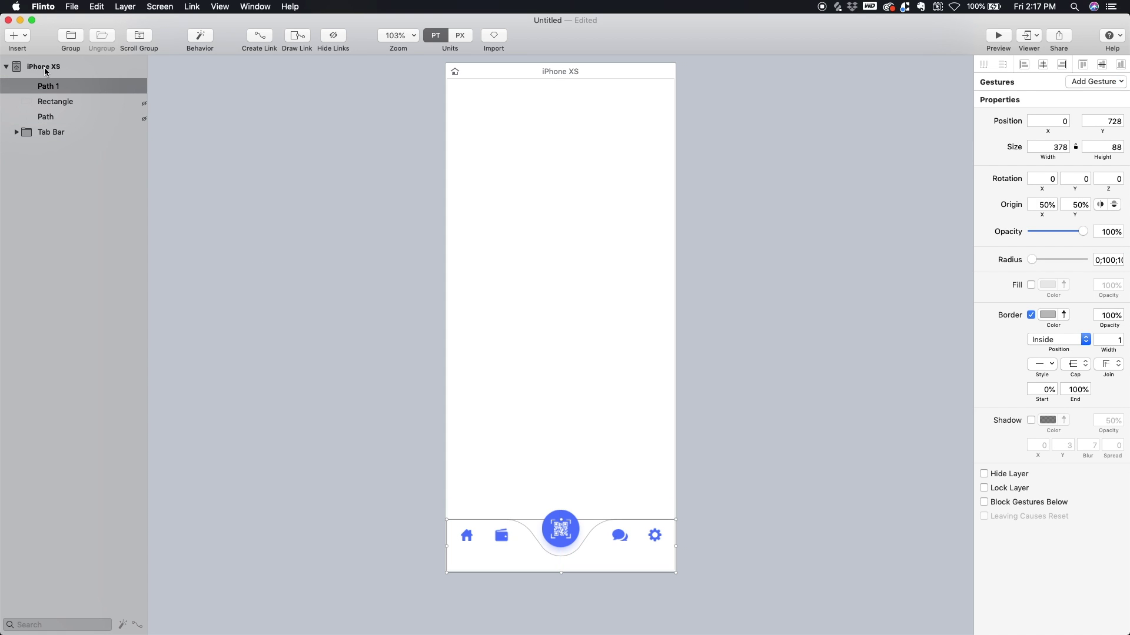
left_click(1046, 314)
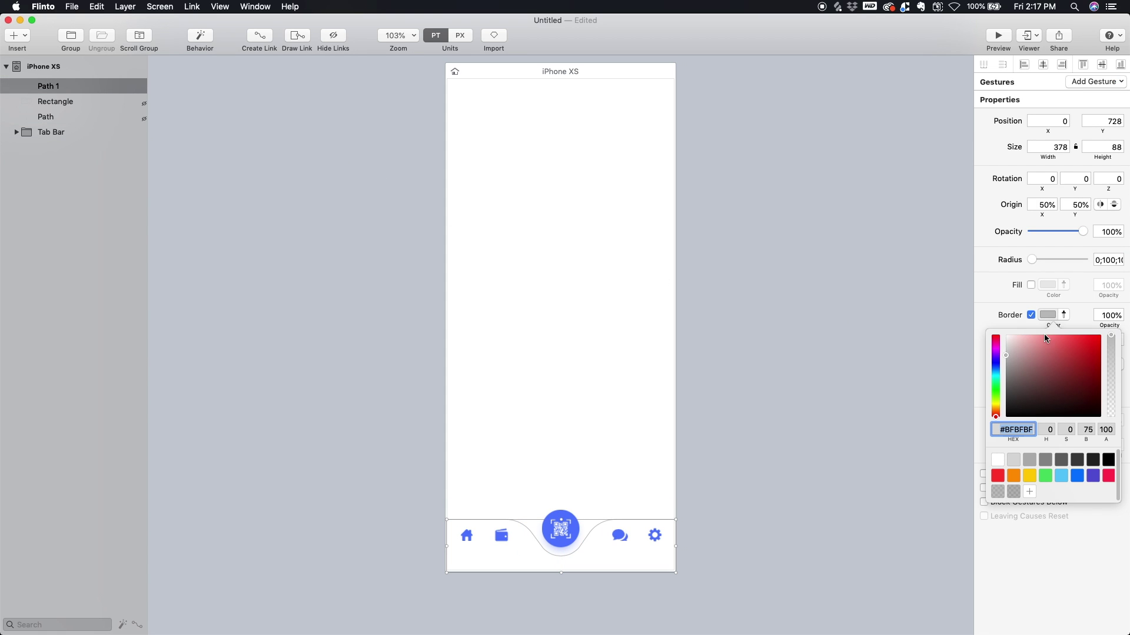
left_click_drag(1003, 347, 999, 341)
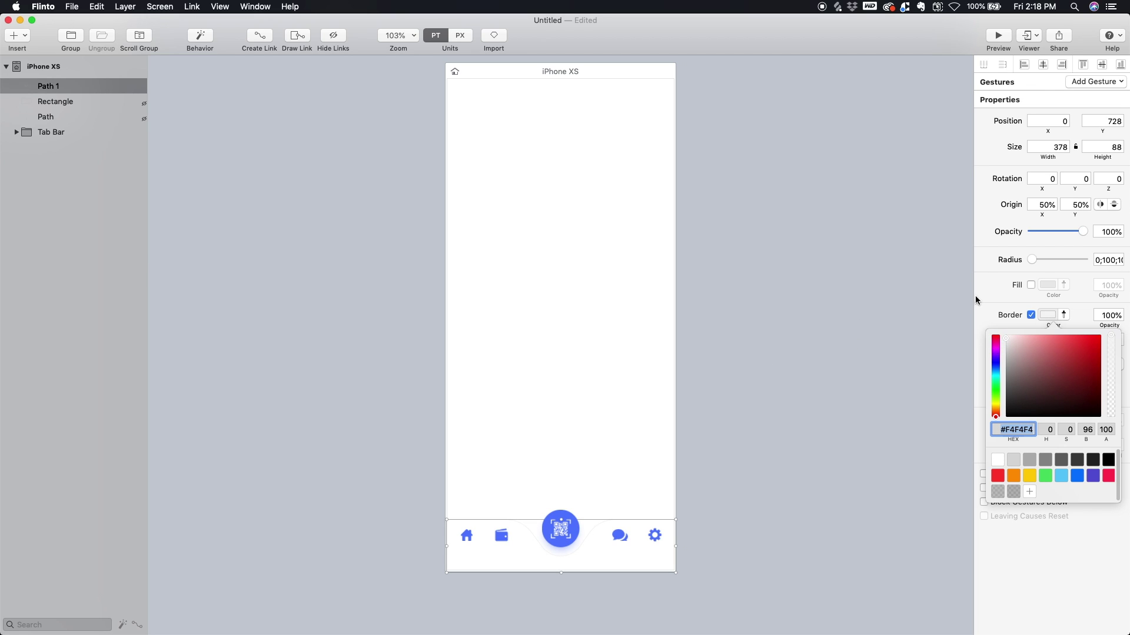
left_click(1095, 312)
left_click(1111, 340)
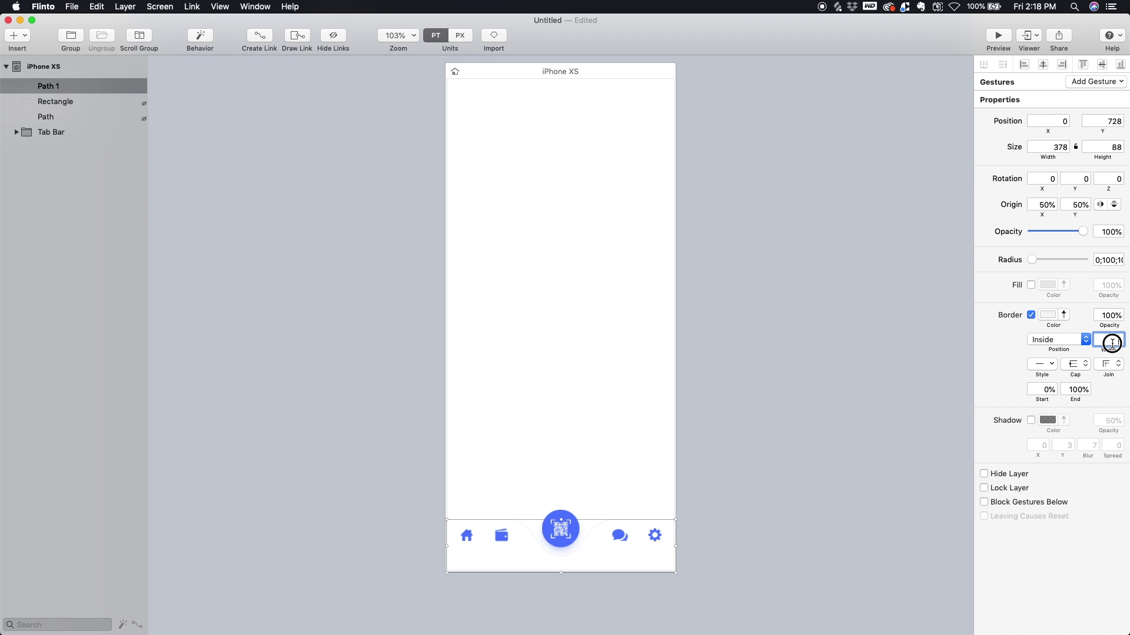
type("2")
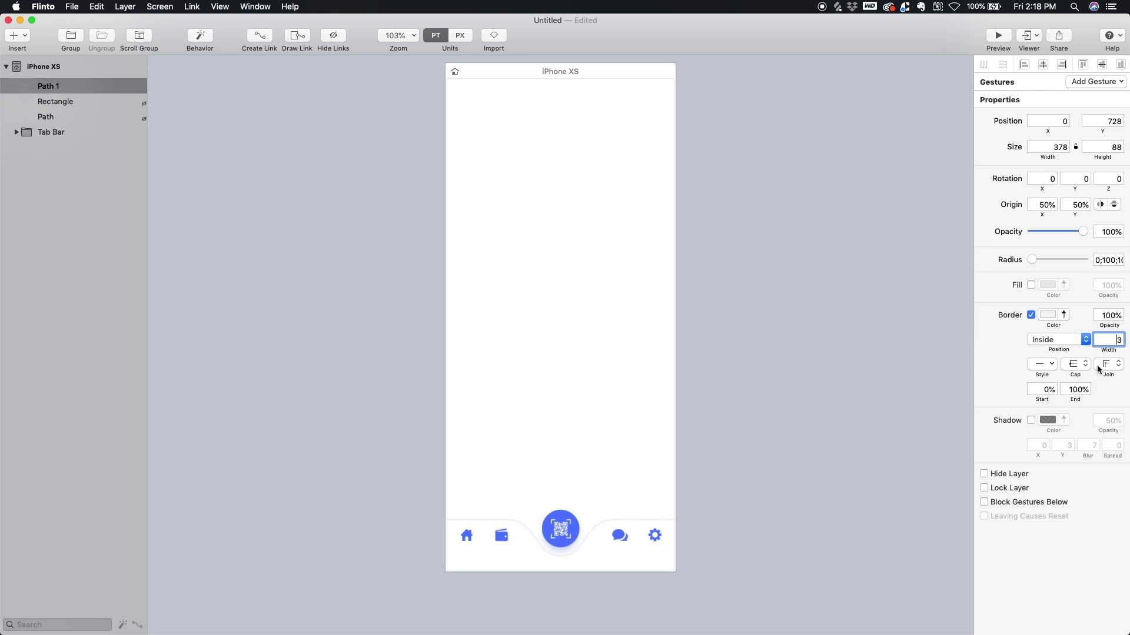
left_click(877, 418)
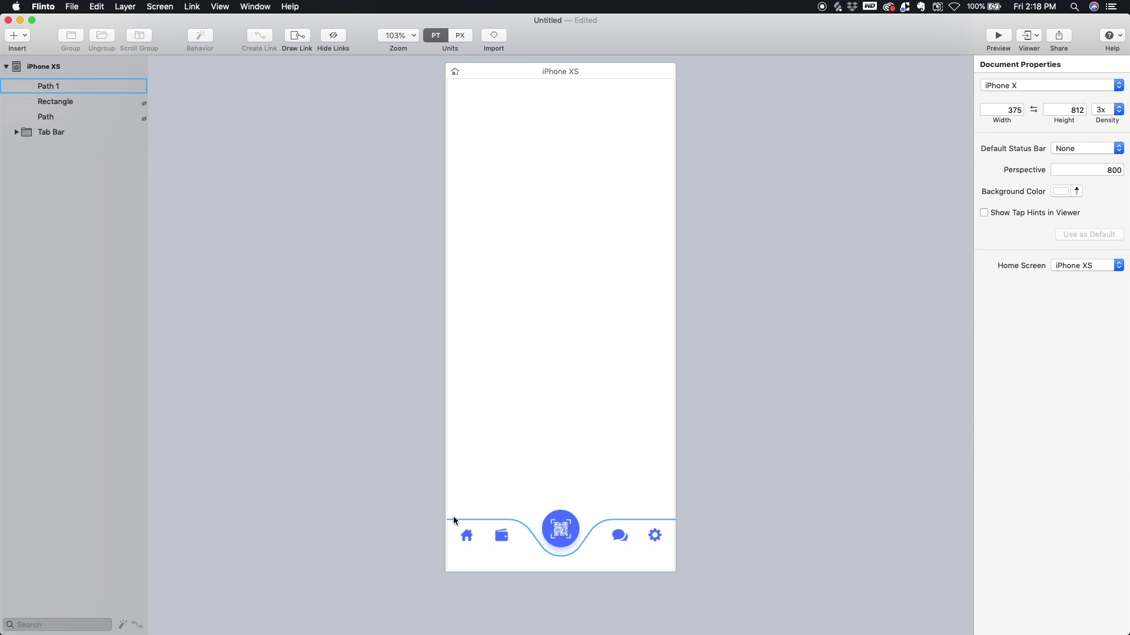
Step: Rename the Path 1 layer to Track
left_click(453, 516)
double_click(67, 87)
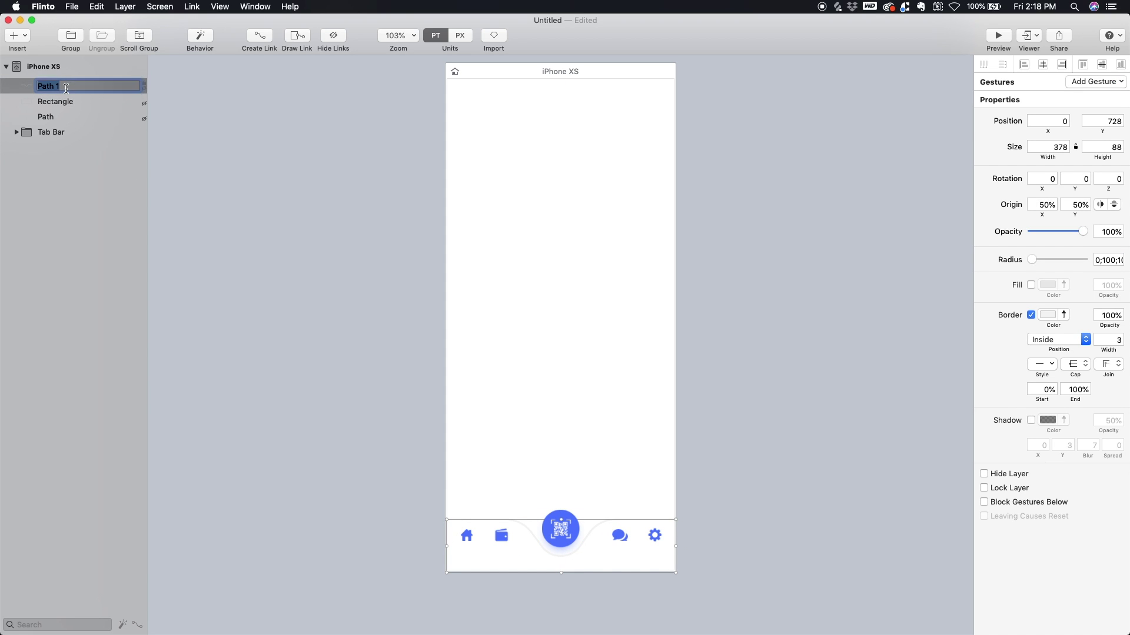
type("Track")
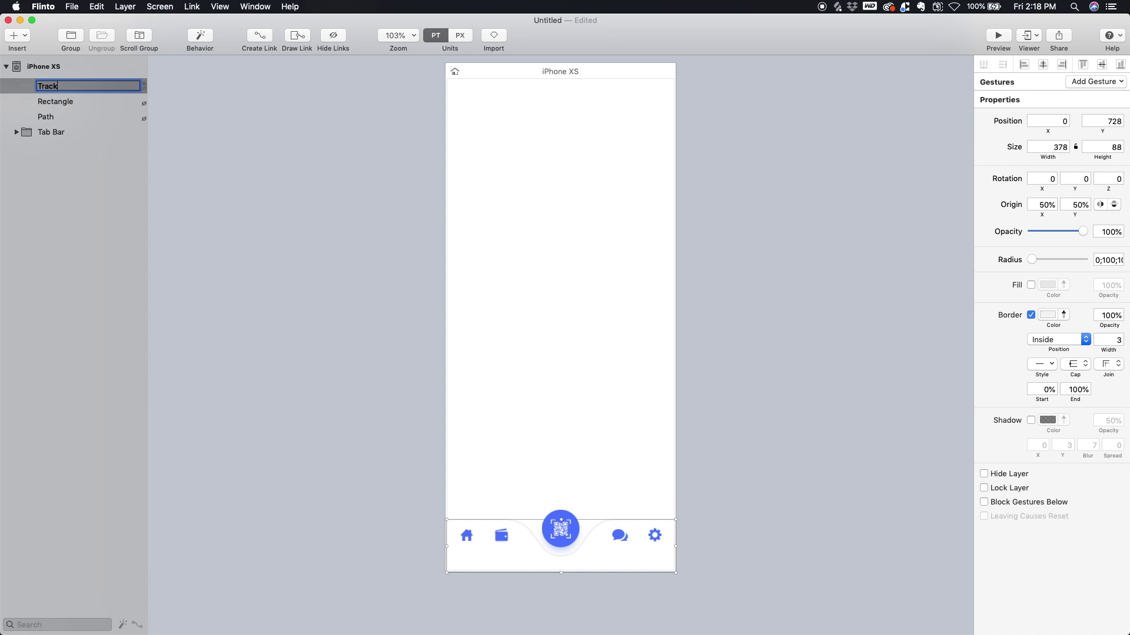
left_click(255, 276)
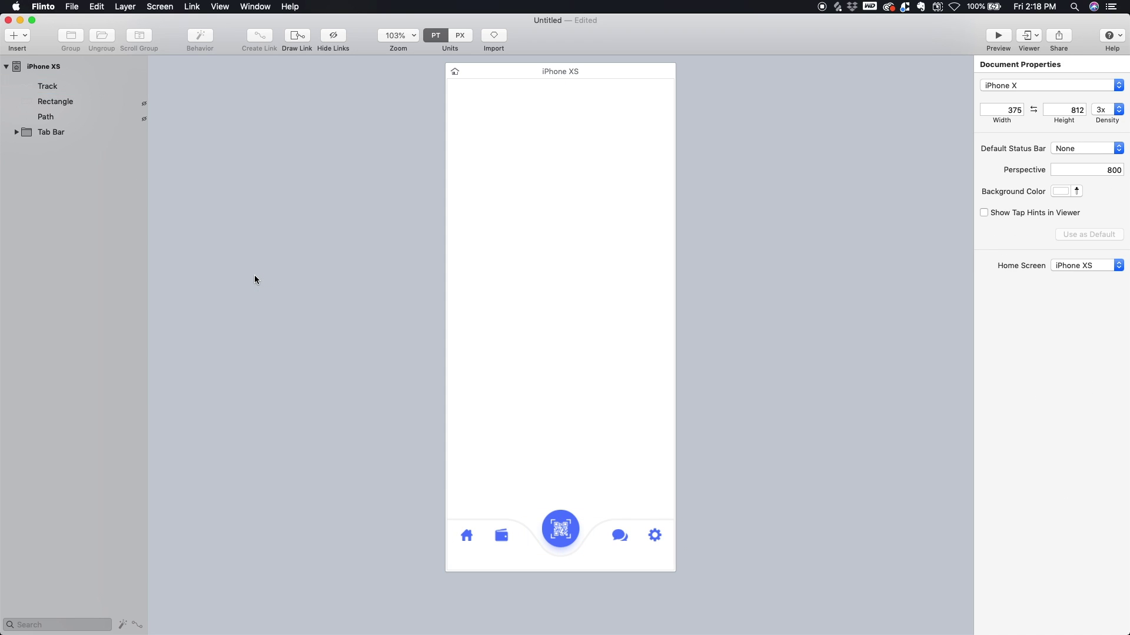
left_click(481, 519)
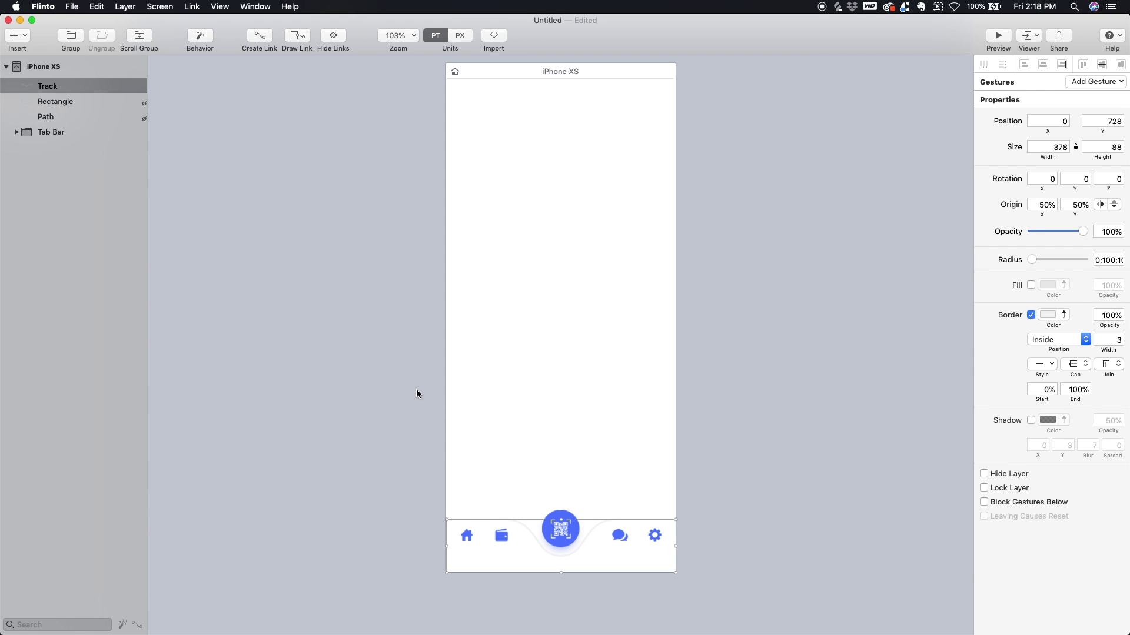
Step: Duplicate the Track layer and name the copy Indicator
key("super+d")
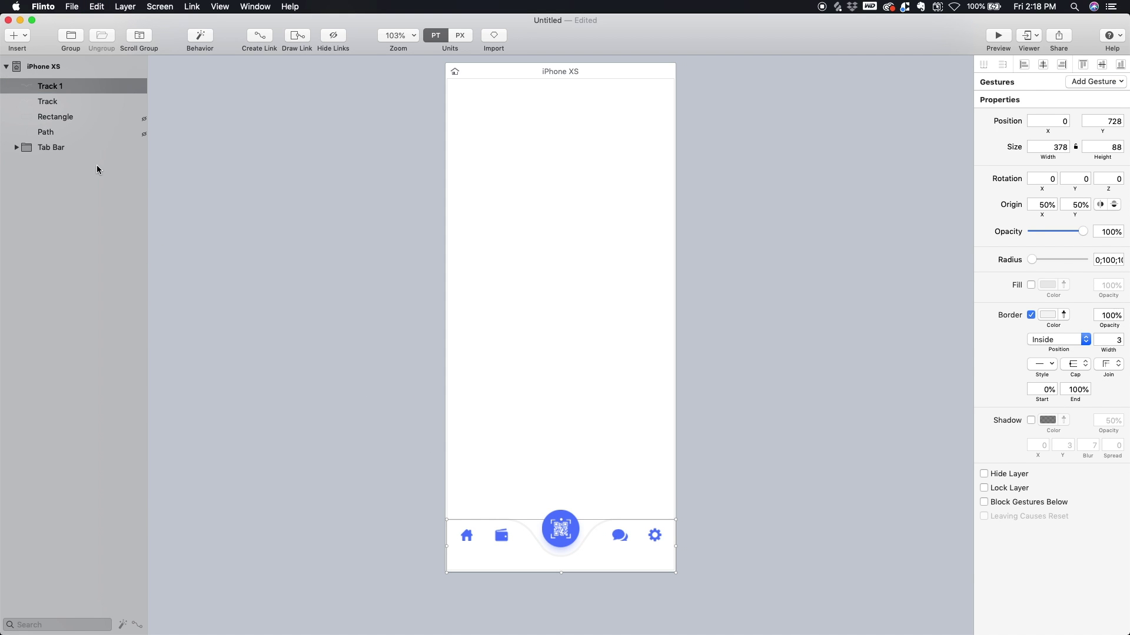
double_click(68, 87)
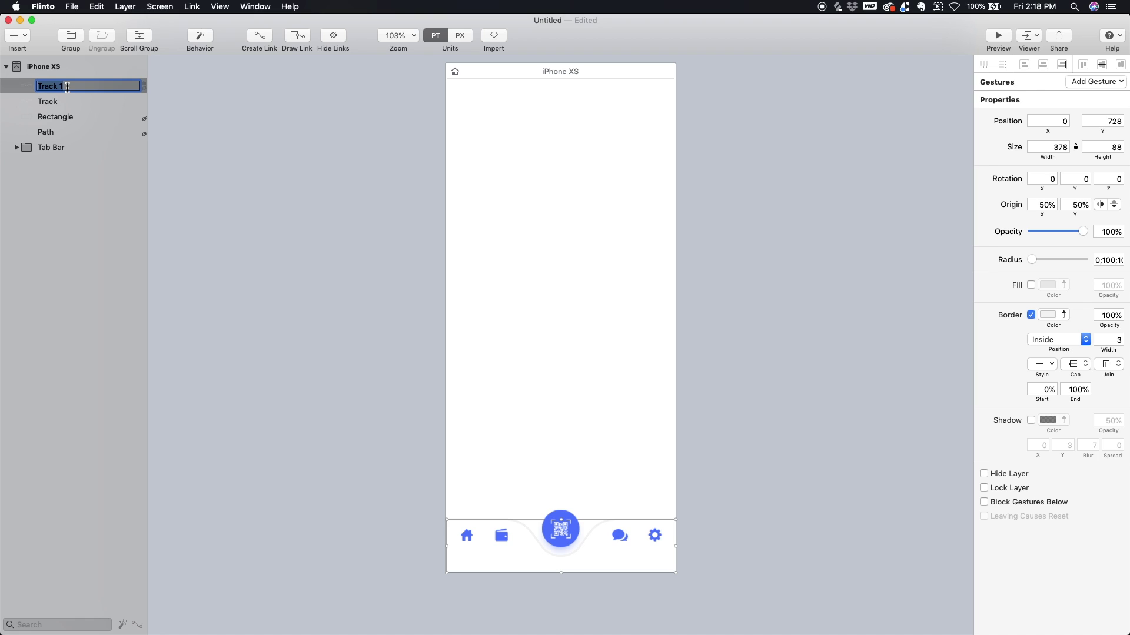
type("Indicator")
left_click(367, 218)
Step: Colour the Indicator's border with the blue sampled from the centre scan button
left_click(89, 85)
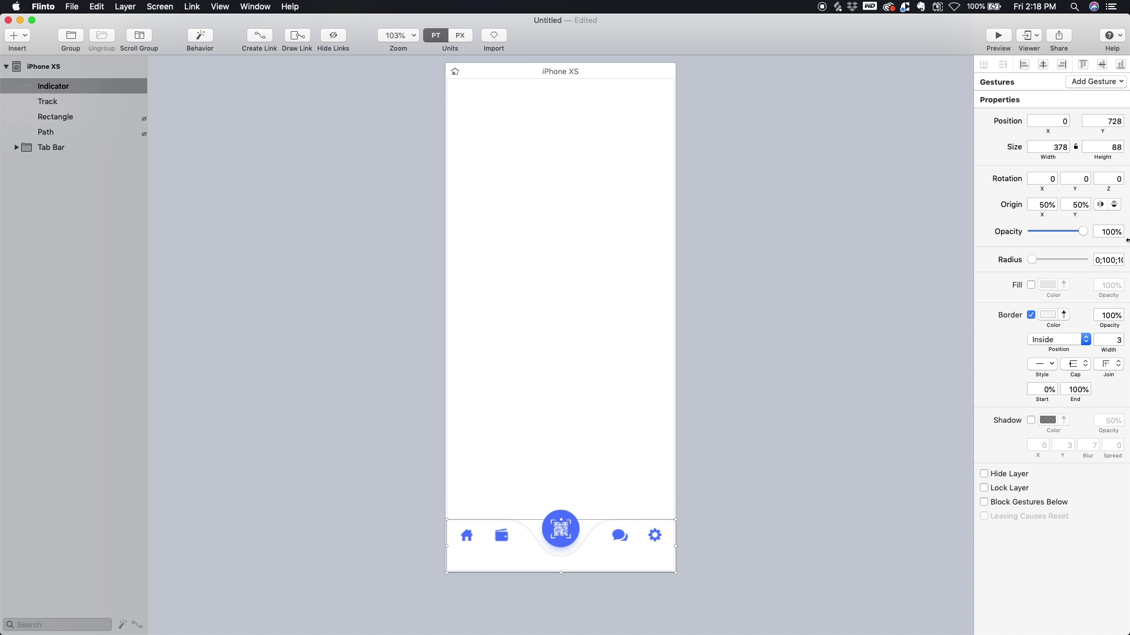
left_click(1063, 315)
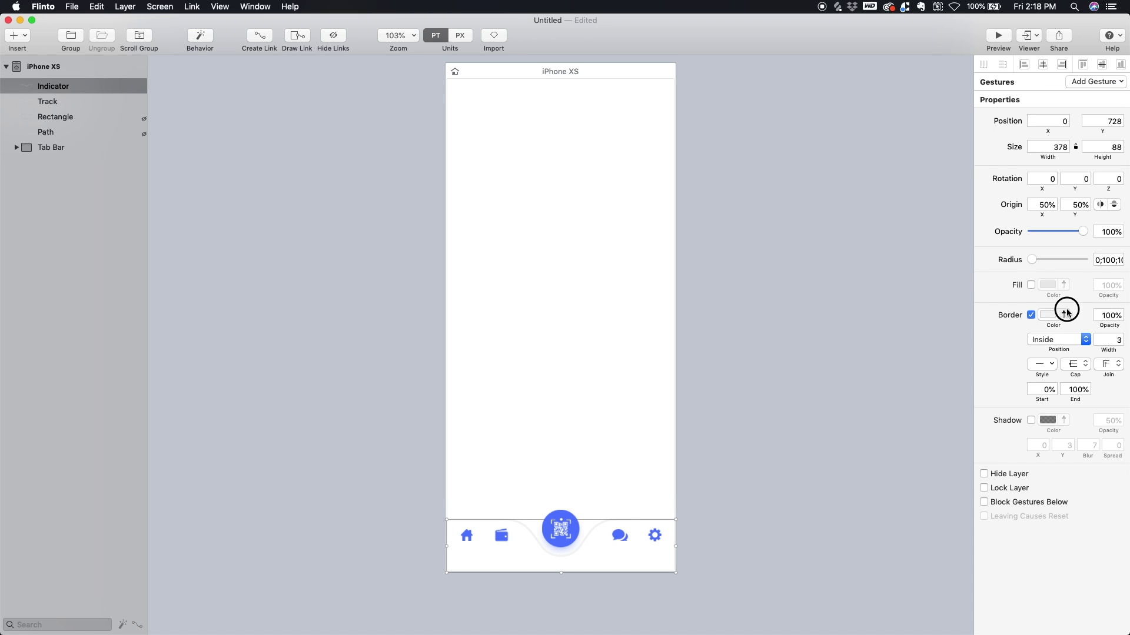
left_click(553, 516)
left_click(761, 425)
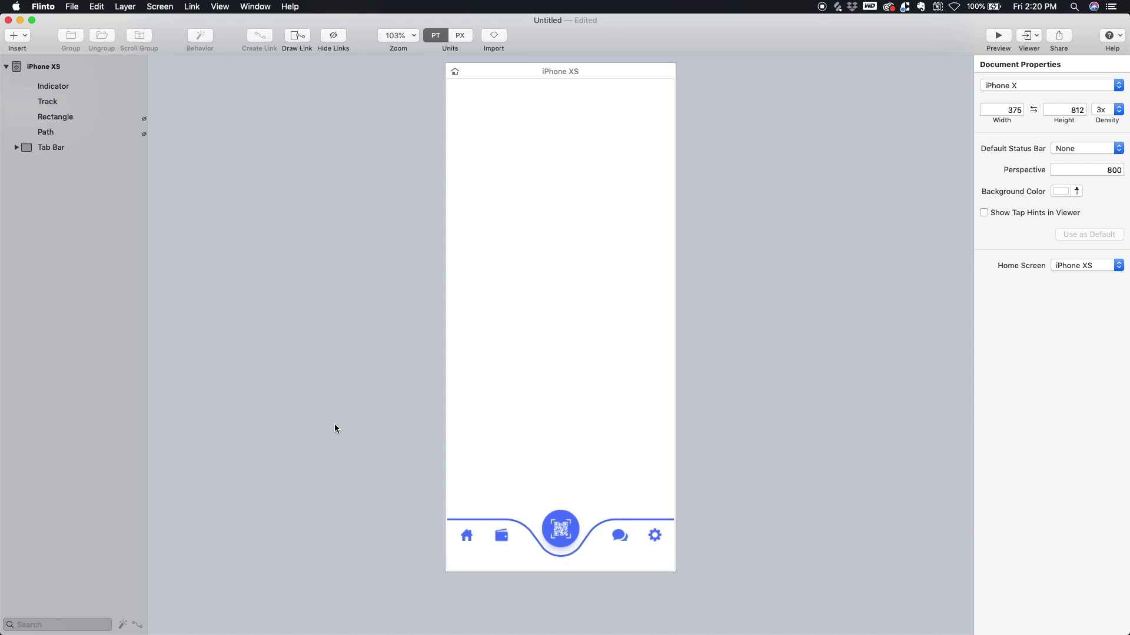
Step: Trim the Indicator border to 0%–14%, leaving a short blue dash above the home icon
left_click(468, 522)
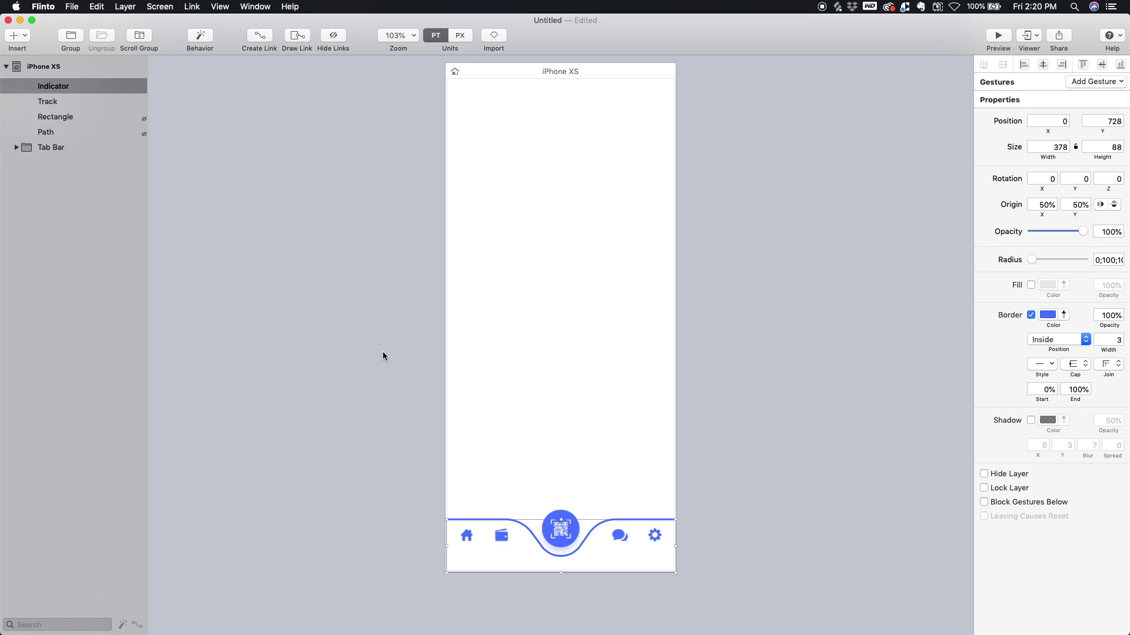
mouse_move(1078, 399)
left_mouse_down()
mouse_move(1034, 406)
mouse_move(1102, 406)
mouse_move(1057, 418)
mouse_move(1071, 406)
mouse_move(1033, 410)
mouse_move(1076, 404)
mouse_move(1021, 411)
mouse_move(1043, 402)
left_mouse_up()
Step: Group Indicator, Track and Tab Bar, then open the Behavior Designer for the group
left_click(437, 538)
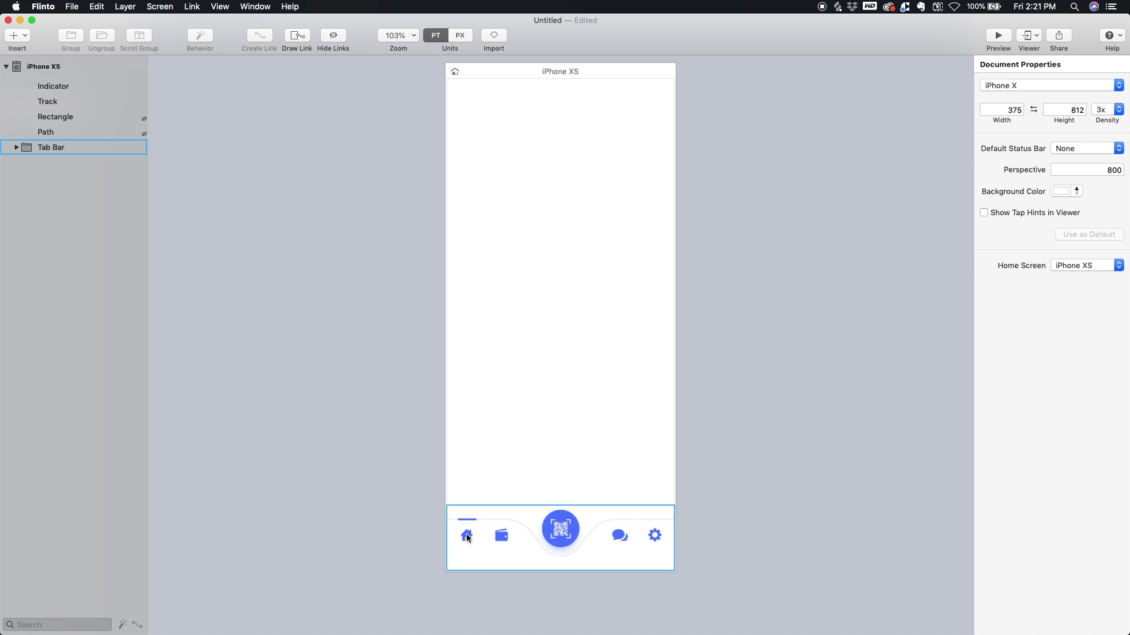
left_click(465, 520)
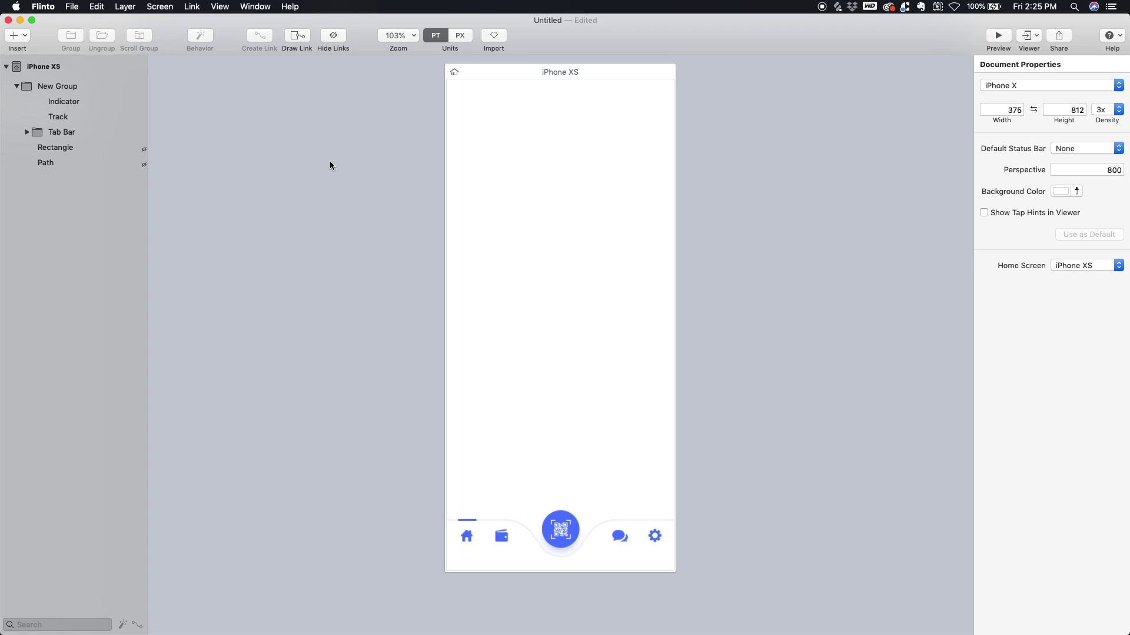
left_click_drag(384, 64, 779, 565)
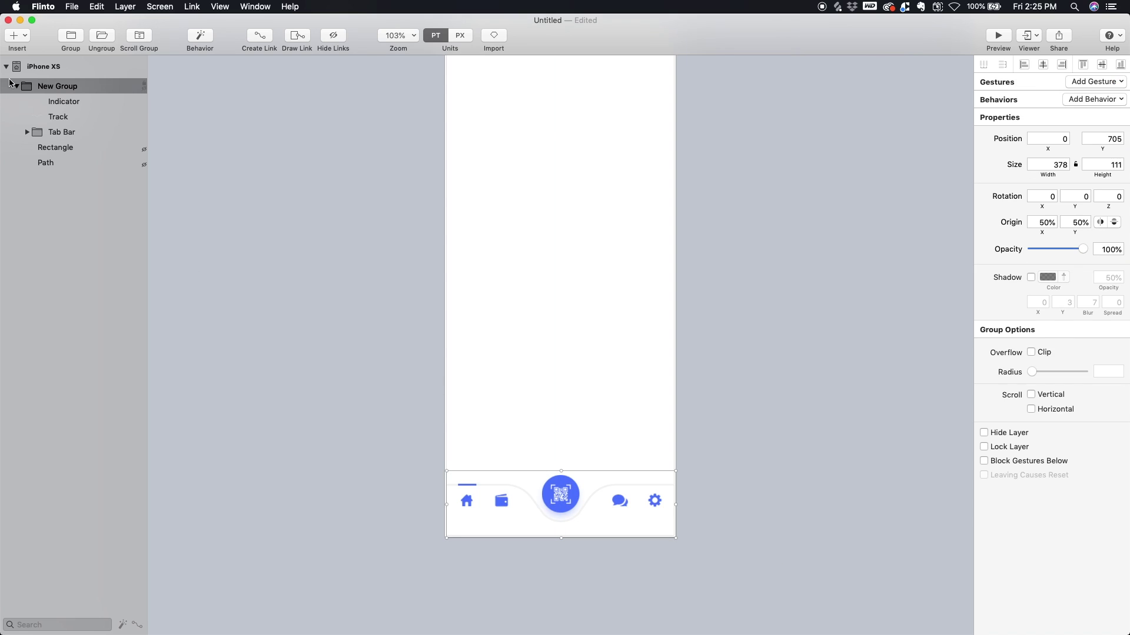
left_click(199, 37)
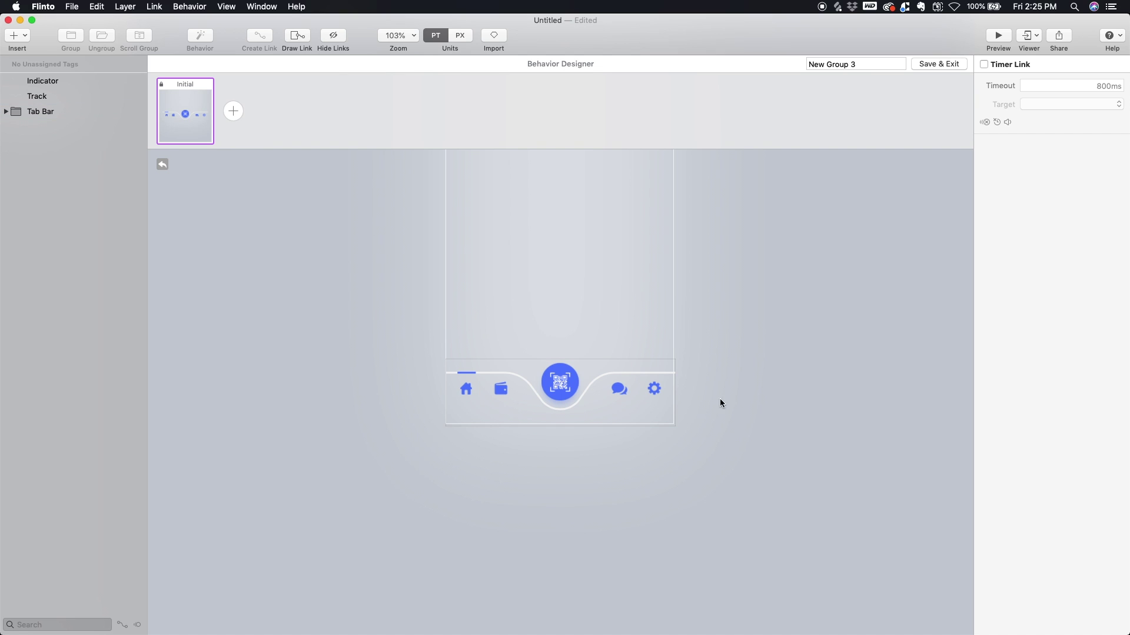
Step: Add a second state named wallet and rename the Initial state to home
left_click(468, 390)
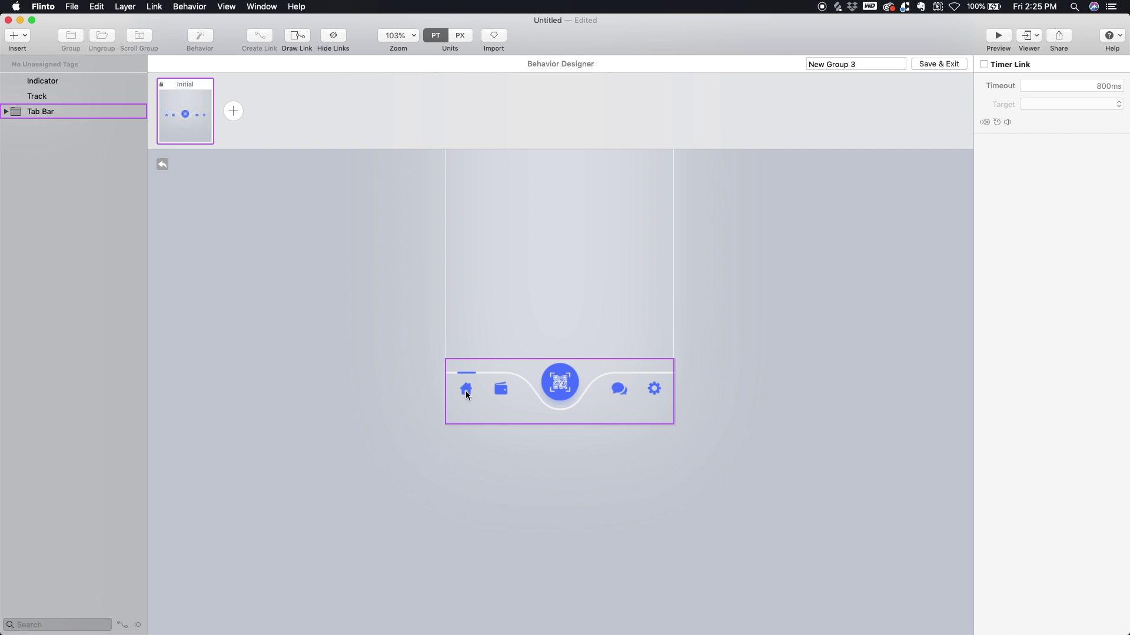
left_click(280, 363)
left_click(233, 112)
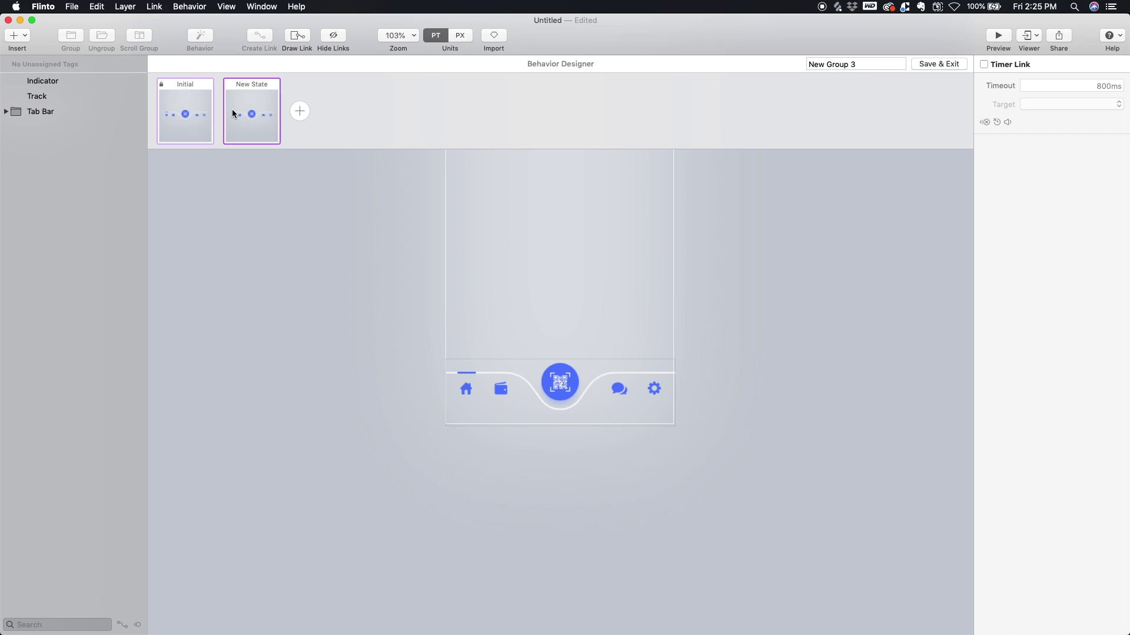
double_click(250, 85)
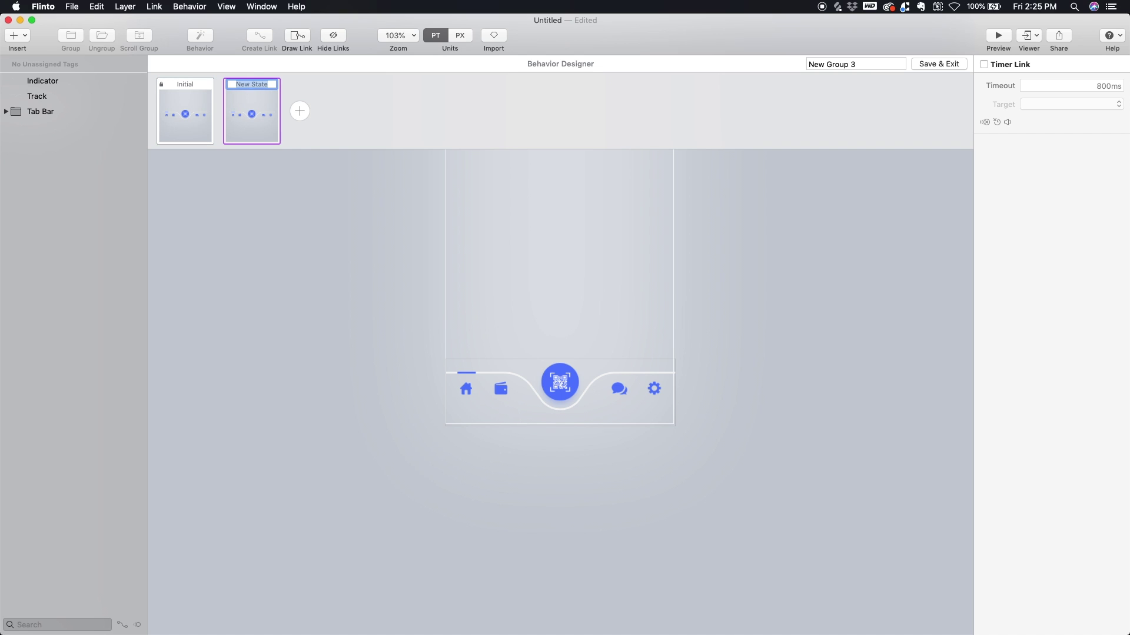
type("wallet")
double_click(197, 83)
type("home")
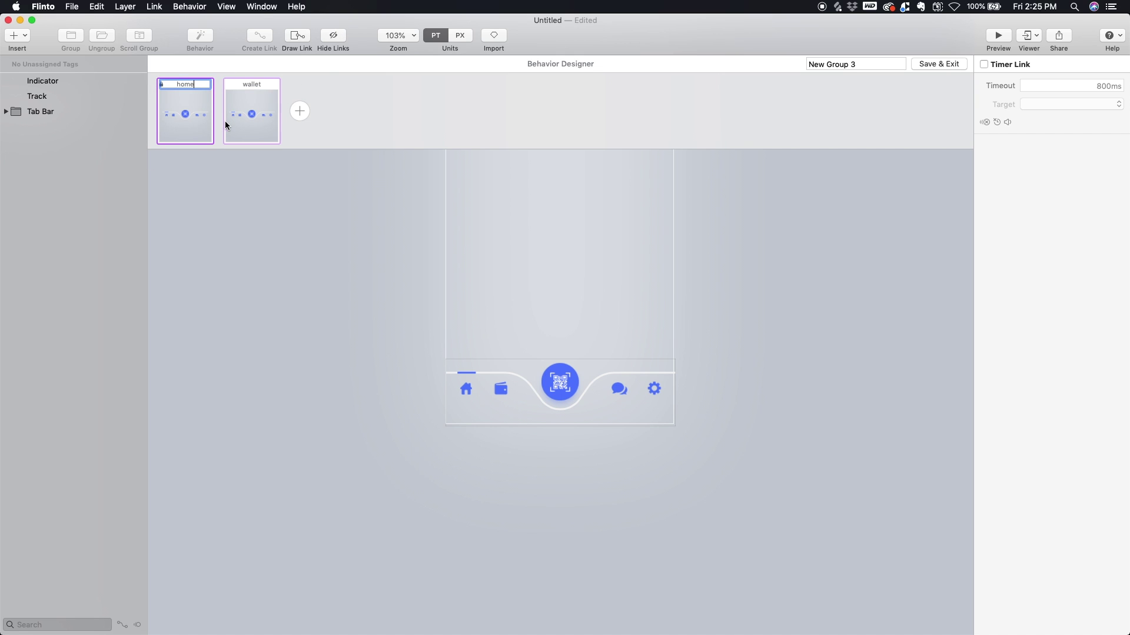
left_click(226, 124)
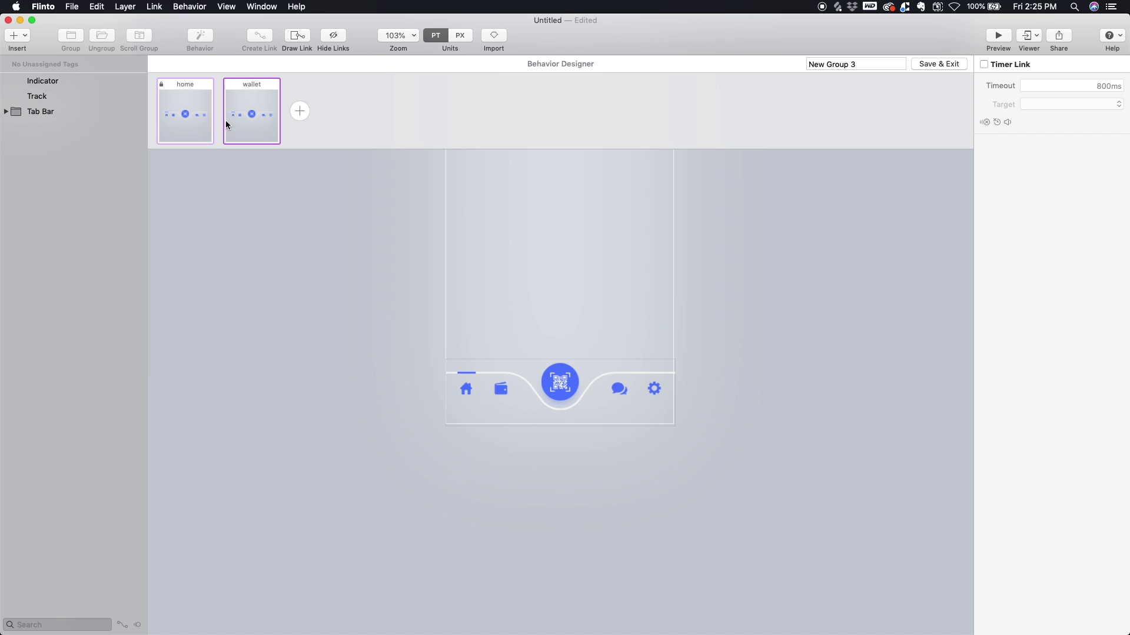
Step: In the wallet state, set the Indicator border to 19%–25% so the dash sits above the wallet icon
left_click(465, 379)
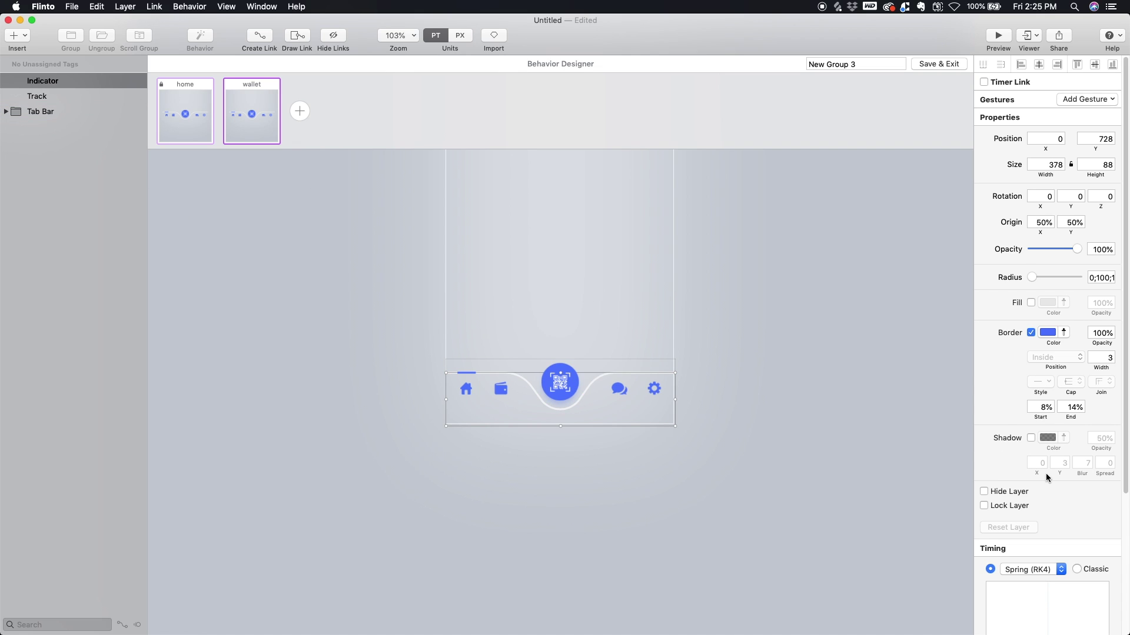
left_click_drag(1071, 418, 1053, 421)
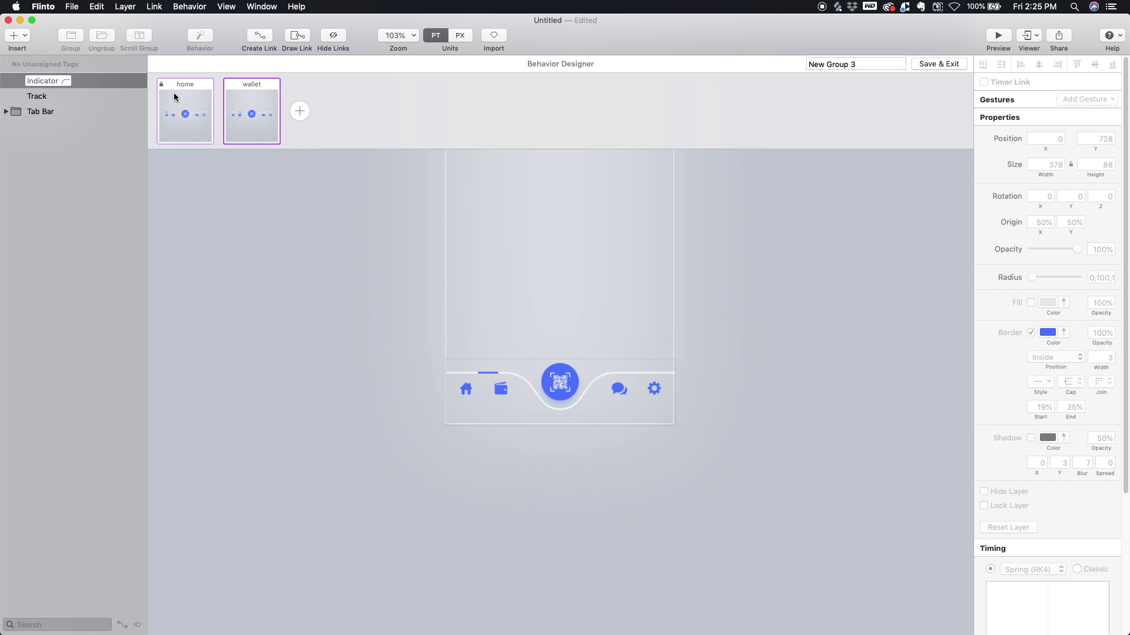
left_click_drag(174, 93, 284, 109)
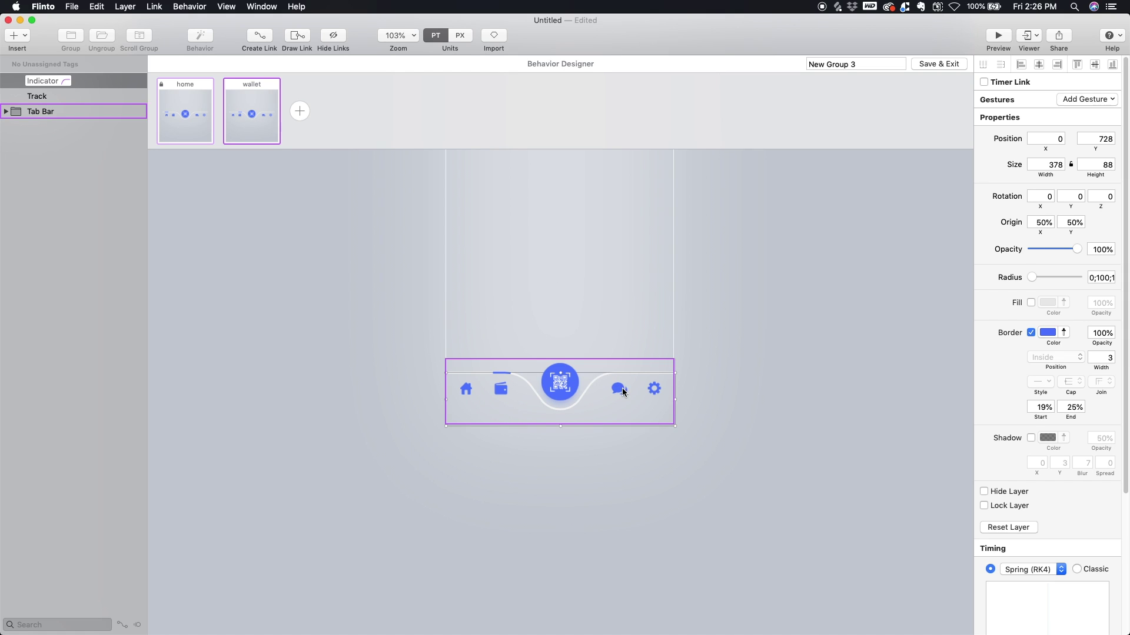
Step: Add a third state named chat to the behavior
left_click(298, 114)
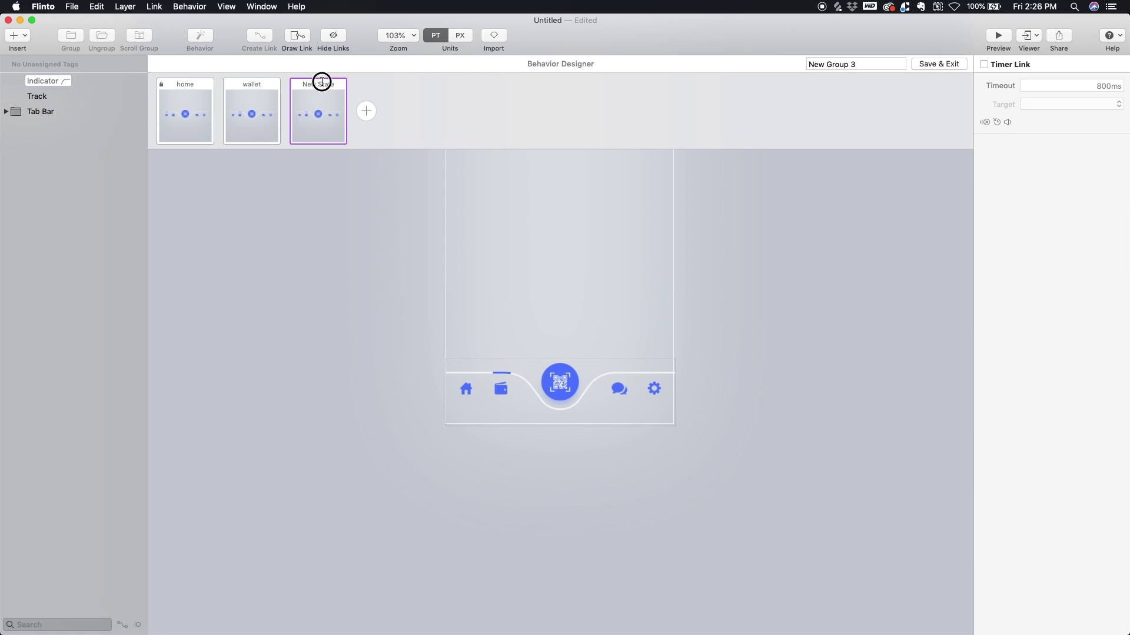
double_click(318, 84)
type("chat")
key("Return")
Step: In chat, set the Indicator border to 75%–81%, placing the dash above the chat icon
left_click(496, 373)
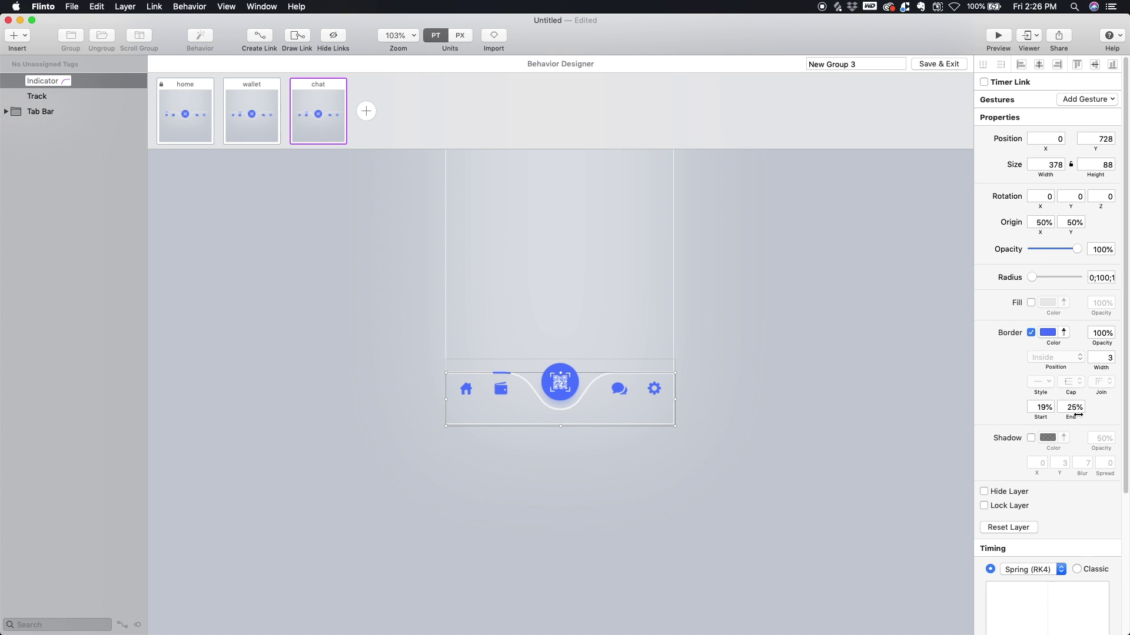
mouse_move(1071, 417)
left_mouse_down()
mouse_move(1106, 419)
mouse_move(1049, 417)
left_mouse_up()
left_click(236, 112)
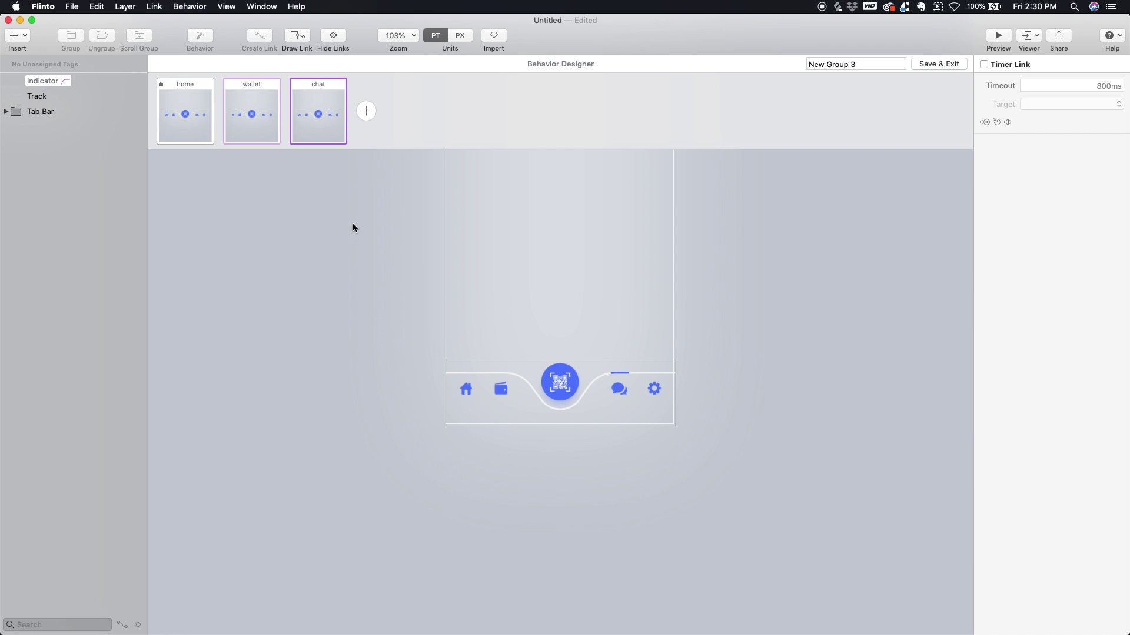
Step: Add a state named settings after chat and raise the Indicator's Border End to about 93%
left_click(366, 112)
double_click(394, 88)
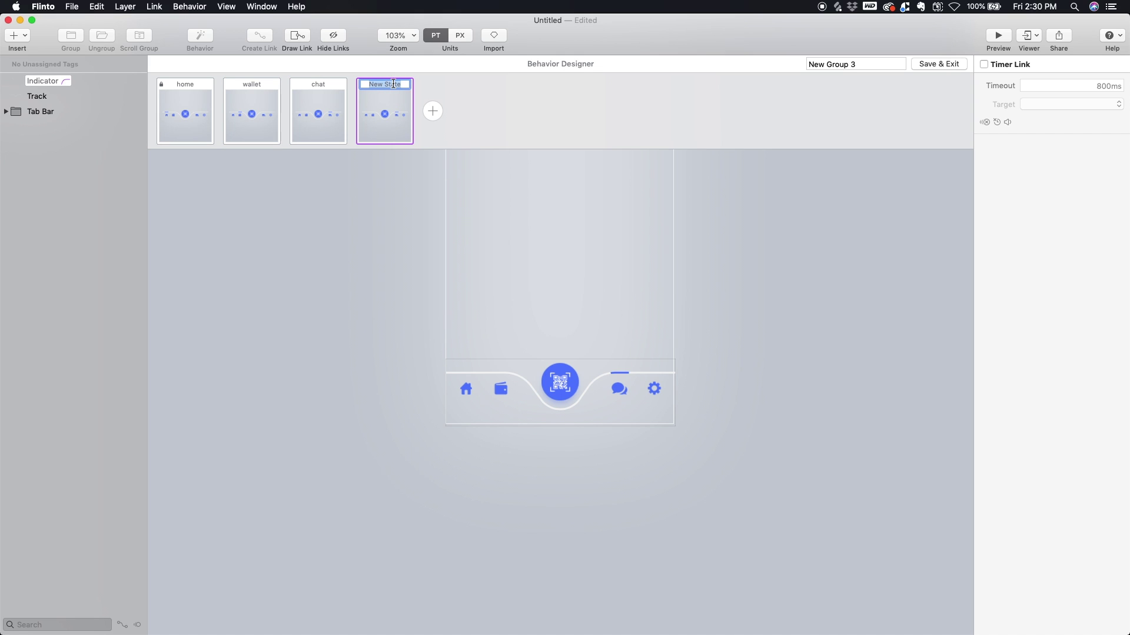
type("settings")
key("Return")
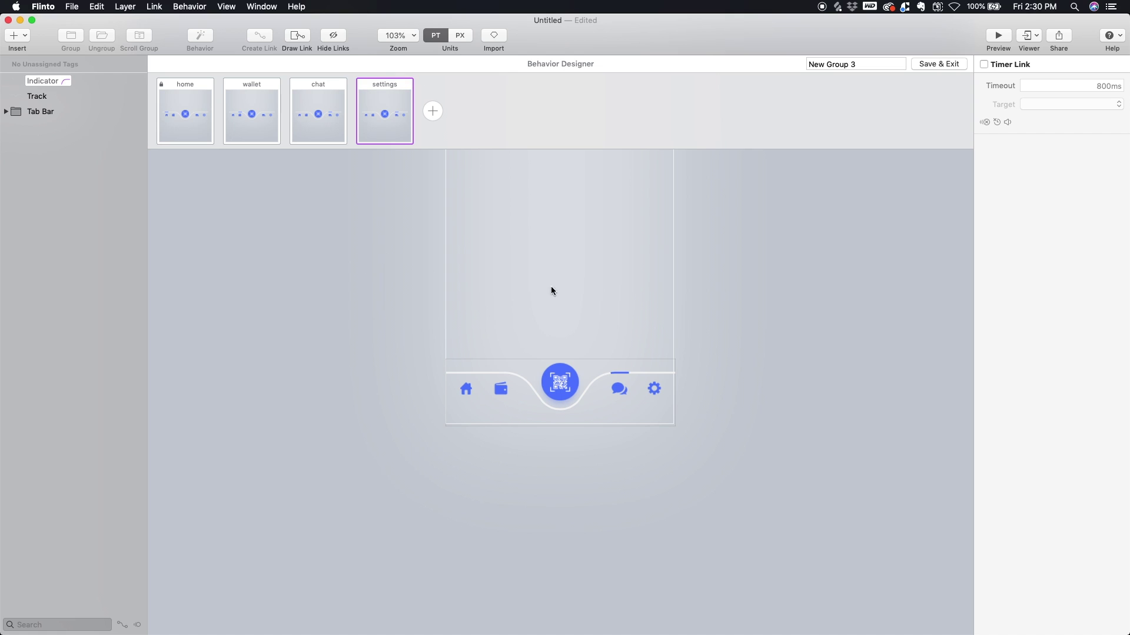
left_click(622, 373)
mouse_move(1069, 416)
left_mouse_down()
mouse_move(1049, 417)
mouse_move(1069, 417)
left_mouse_up()
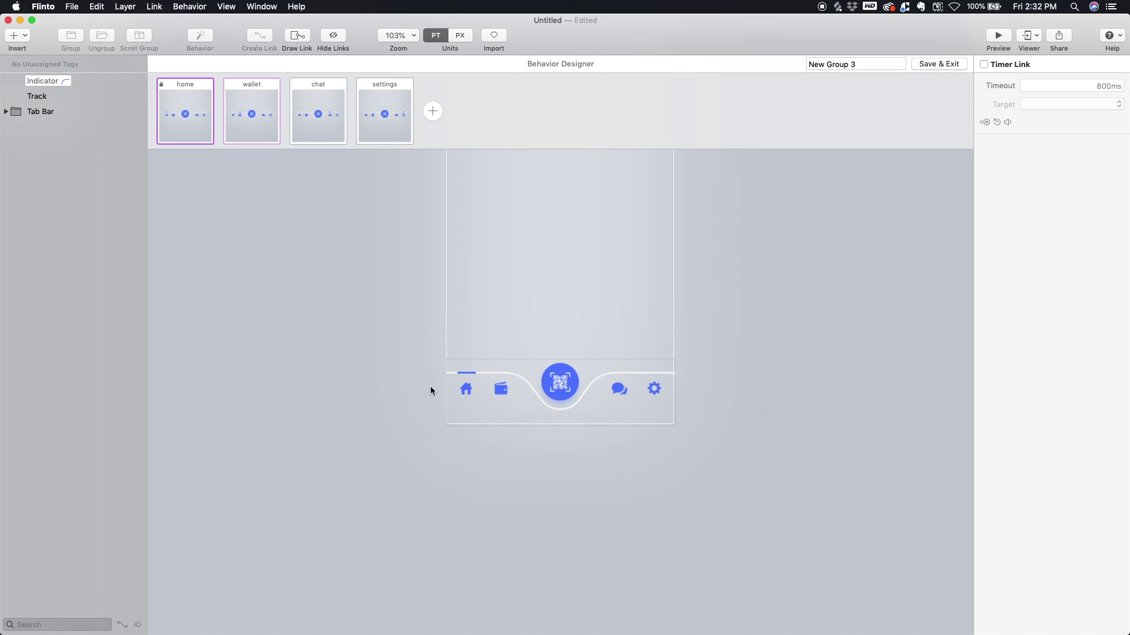
Step: Draw tap-link hotspots over the home, wallet, chat and settings icons, each targeting its matching state
left_click_drag(454, 383, 478, 402)
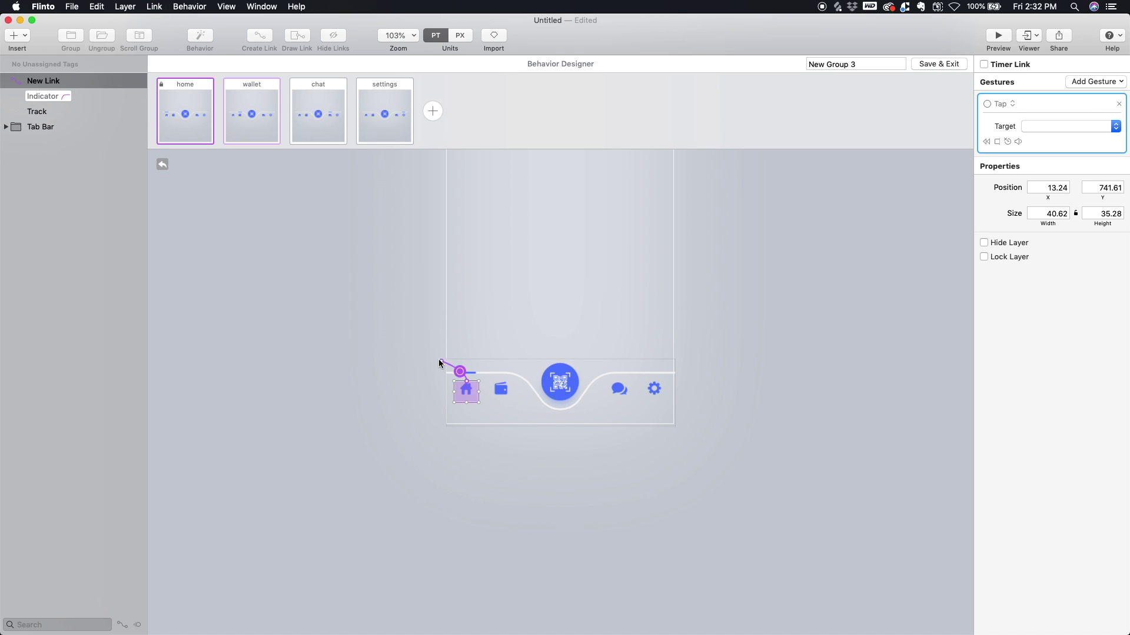
left_click(205, 132)
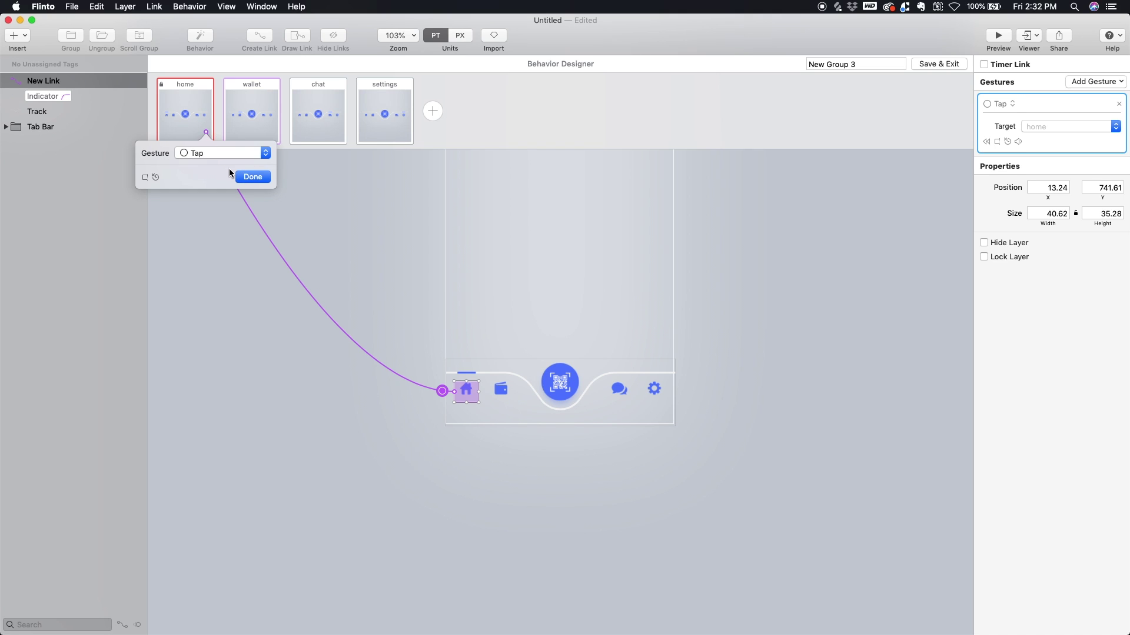
left_click(252, 177)
left_click(489, 396)
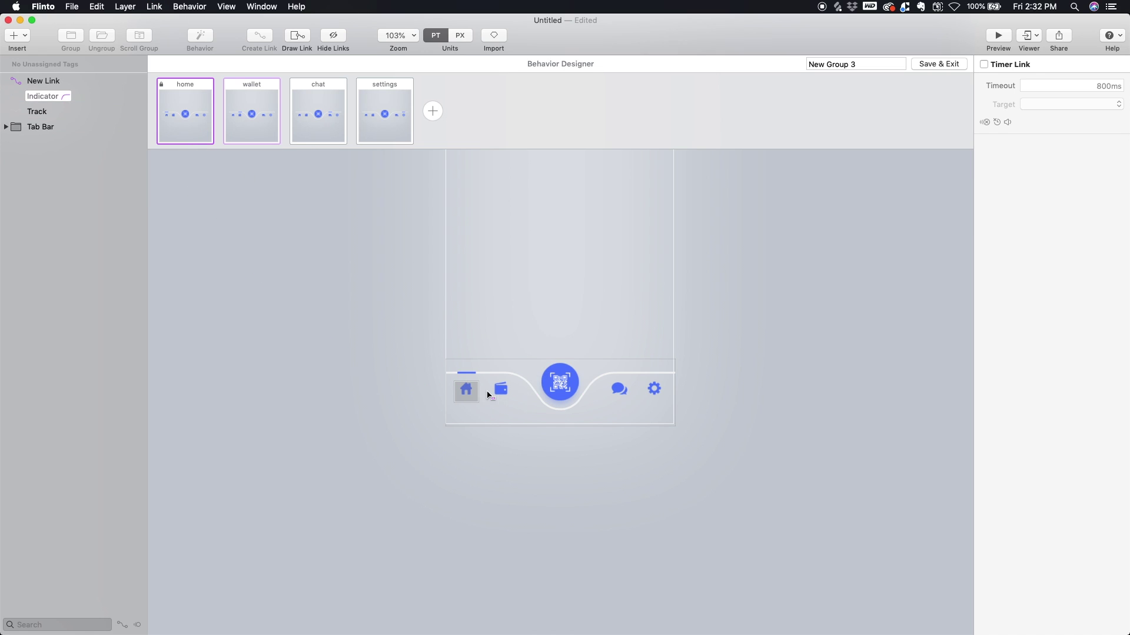
left_click_drag(489, 380, 512, 404)
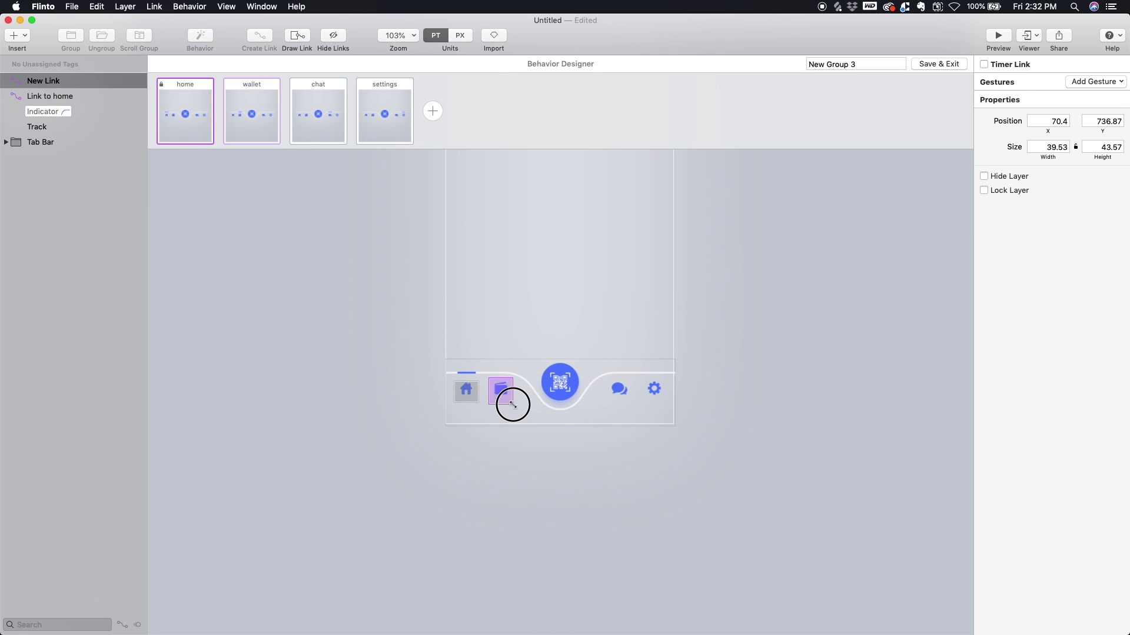
left_click_drag(500, 366, 253, 128)
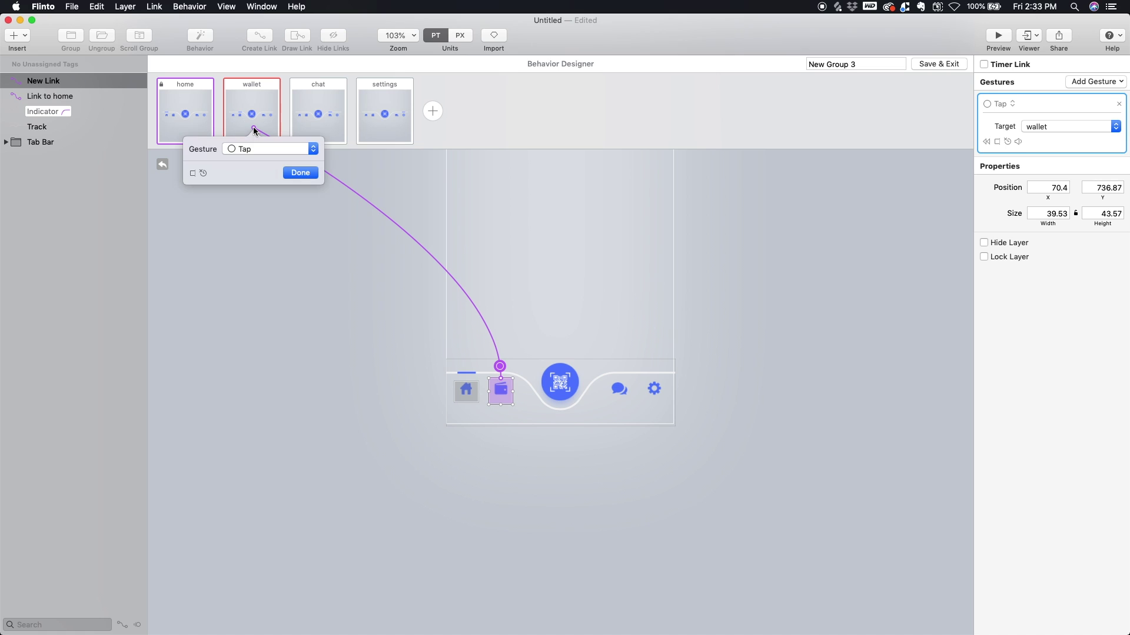
left_click(301, 173)
left_click_drag(607, 383, 317, 95)
left_click(362, 138)
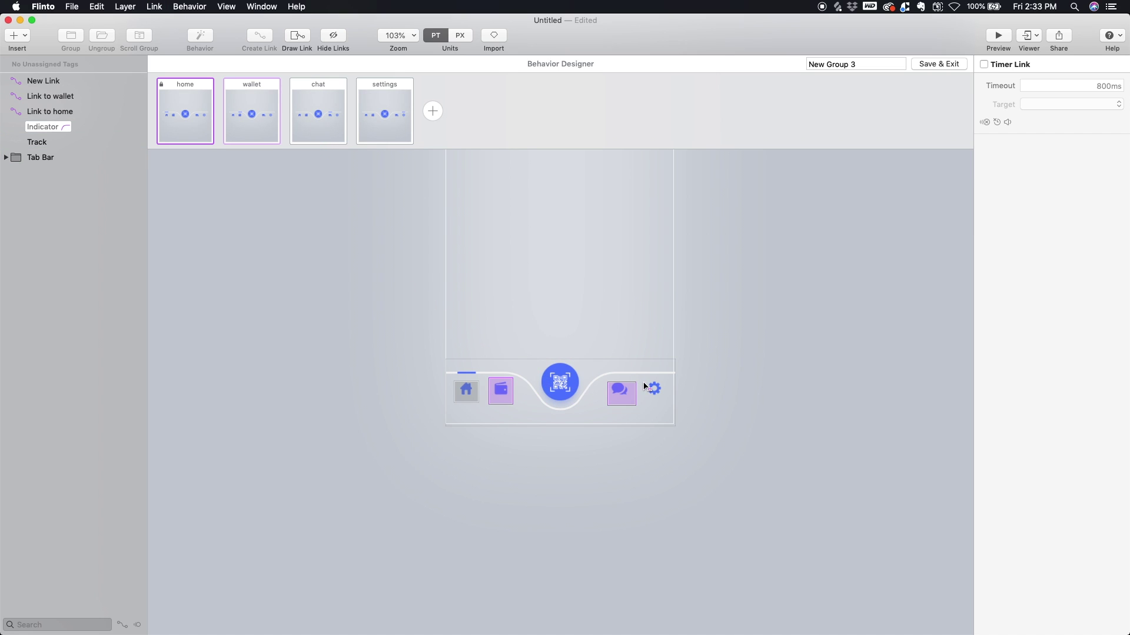
left_click_drag(651, 386, 385, 117)
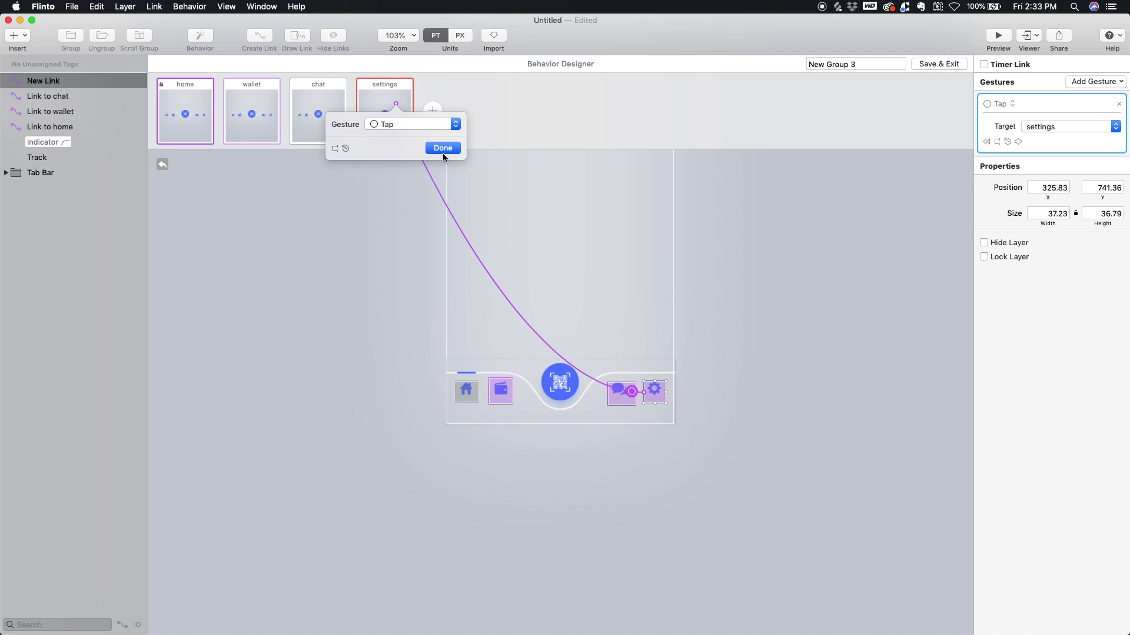
left_click(441, 146)
Step: Select the home, wallet, chat and settings link hotspots together to review them
left_click(463, 398)
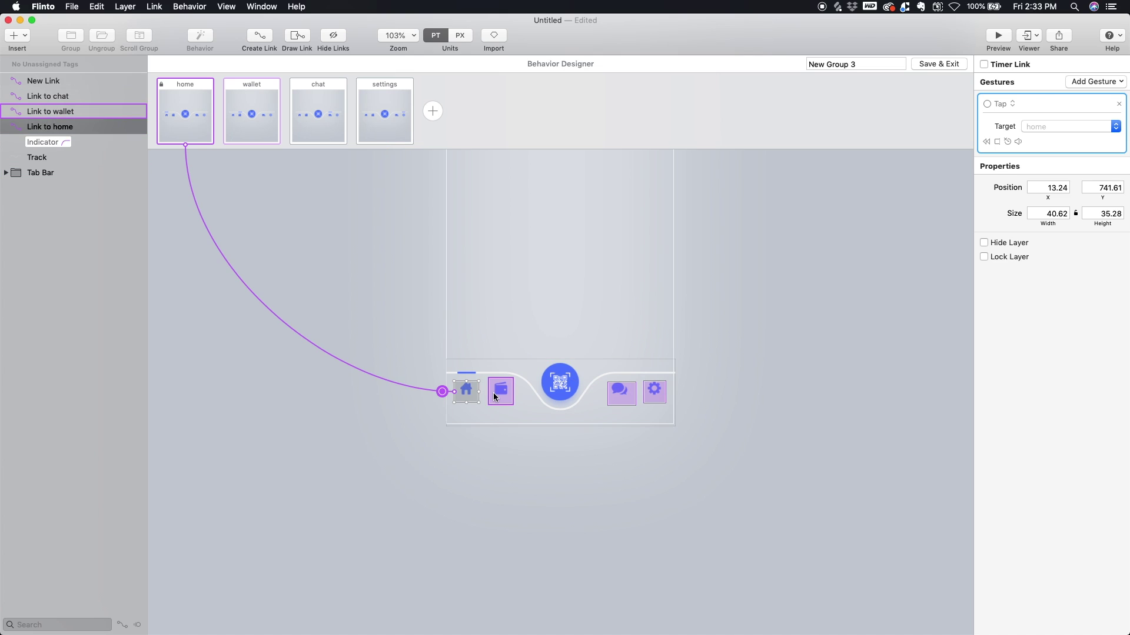
left_click(496, 400, "shift")
left_click(619, 398, "shift")
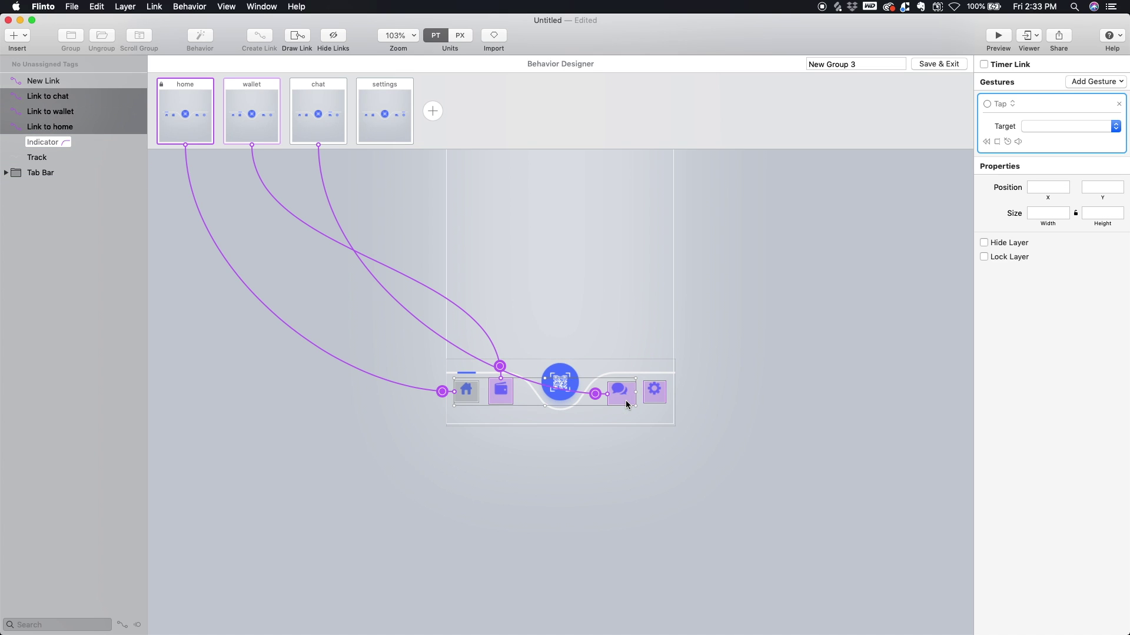
left_click(658, 403, "shift")
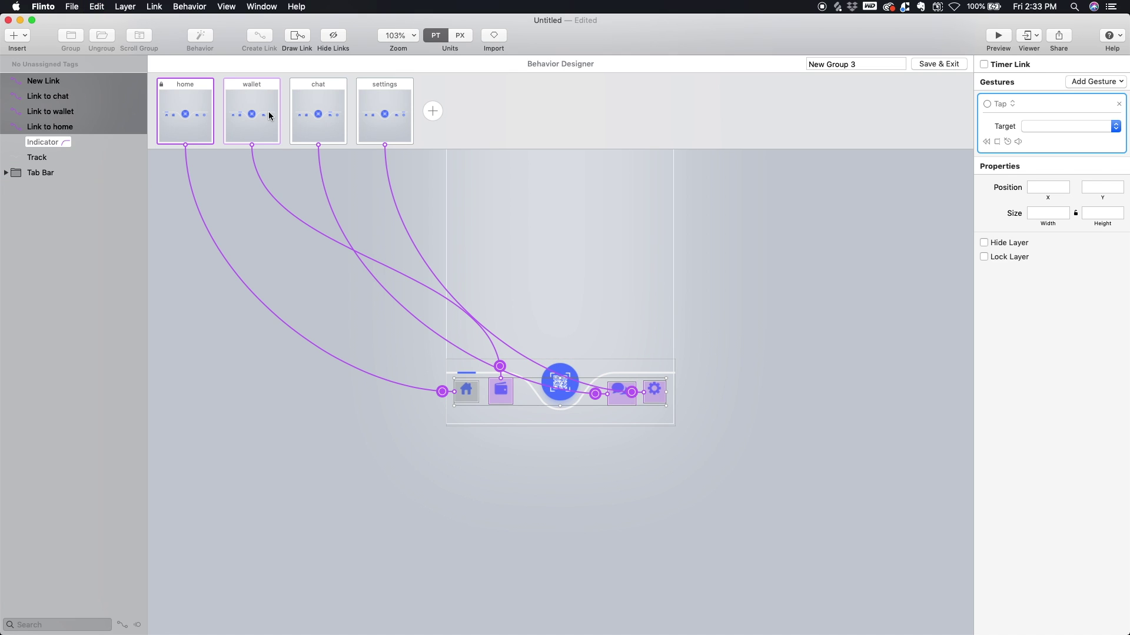
left_click(387, 246)
Step: Check the settings link in the chat and settings states, then launch the live preview
left_click(482, 376)
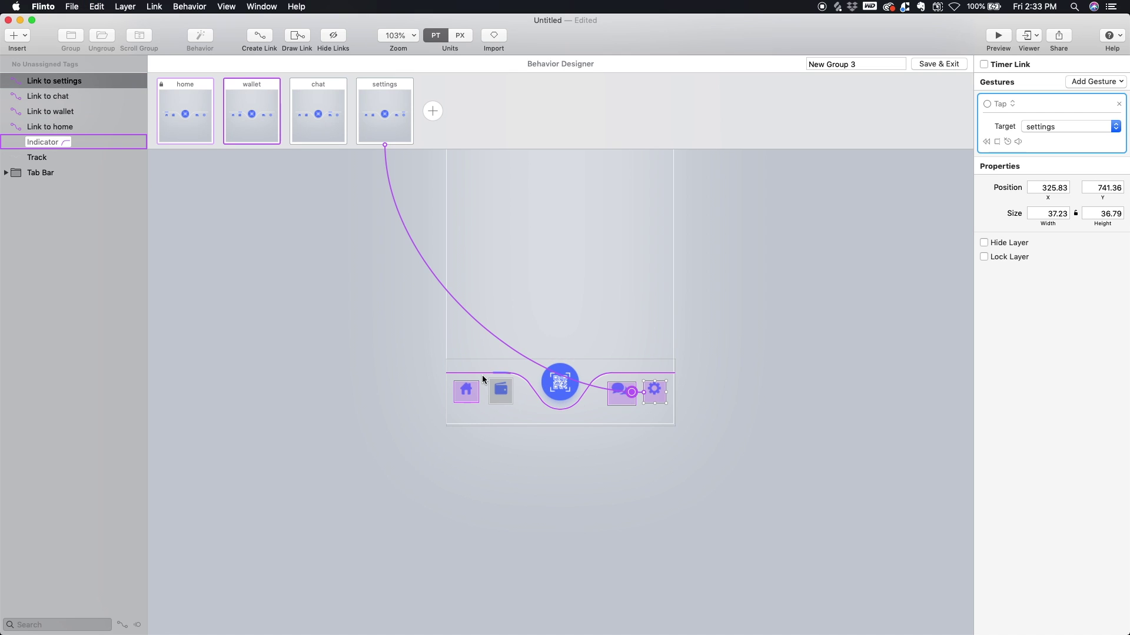
left_click(311, 116)
left_click(450, 293)
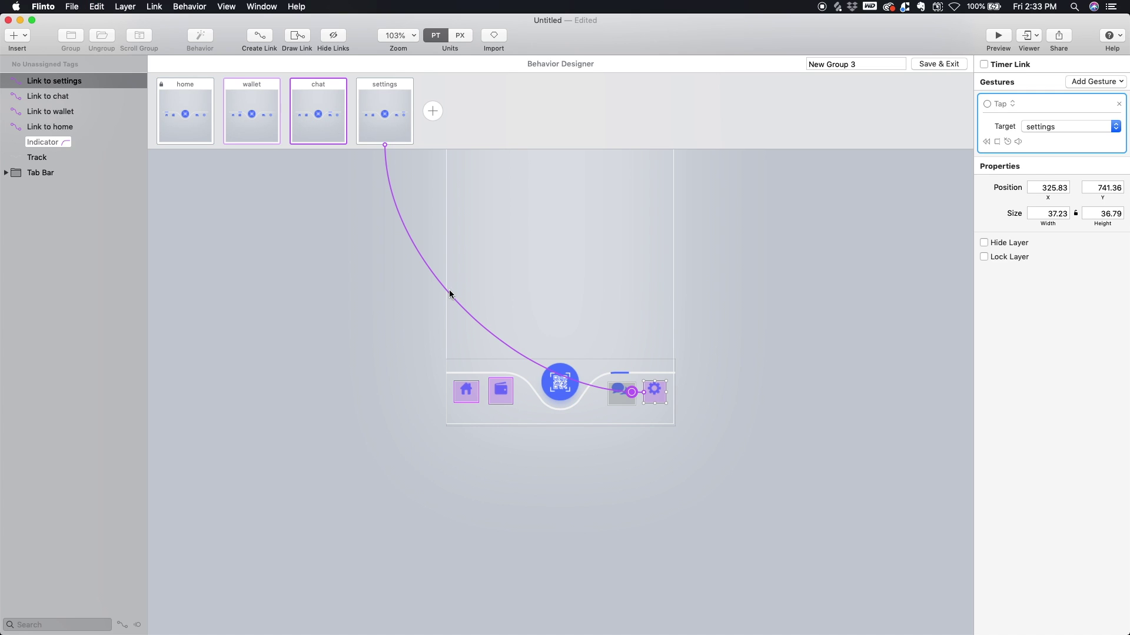
left_click(386, 117)
left_click(514, 255)
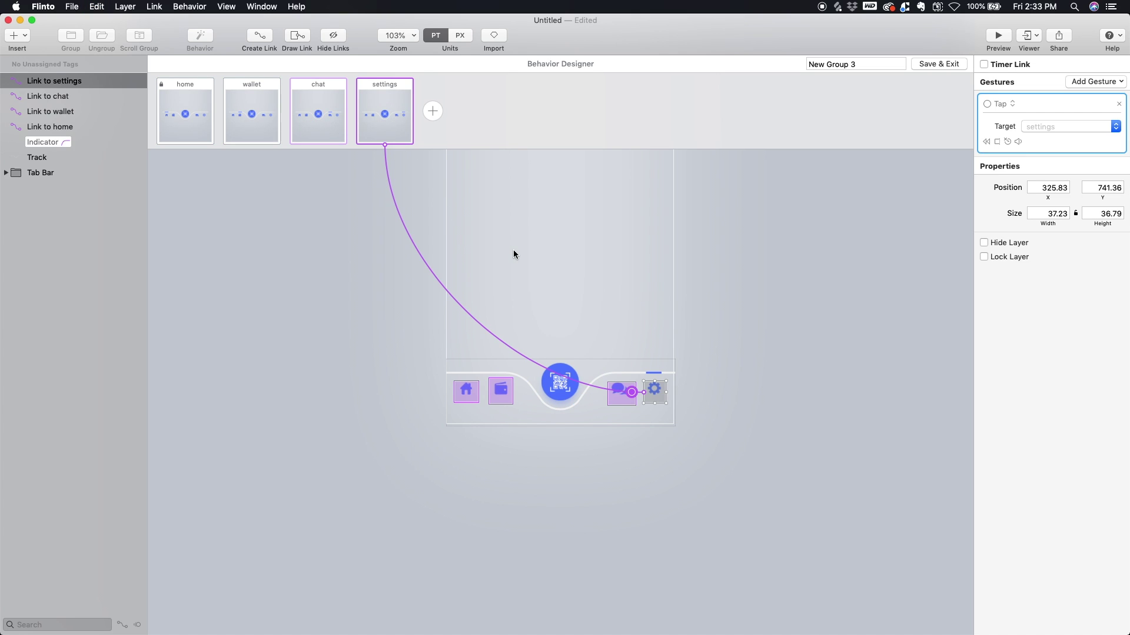
left_click(997, 36)
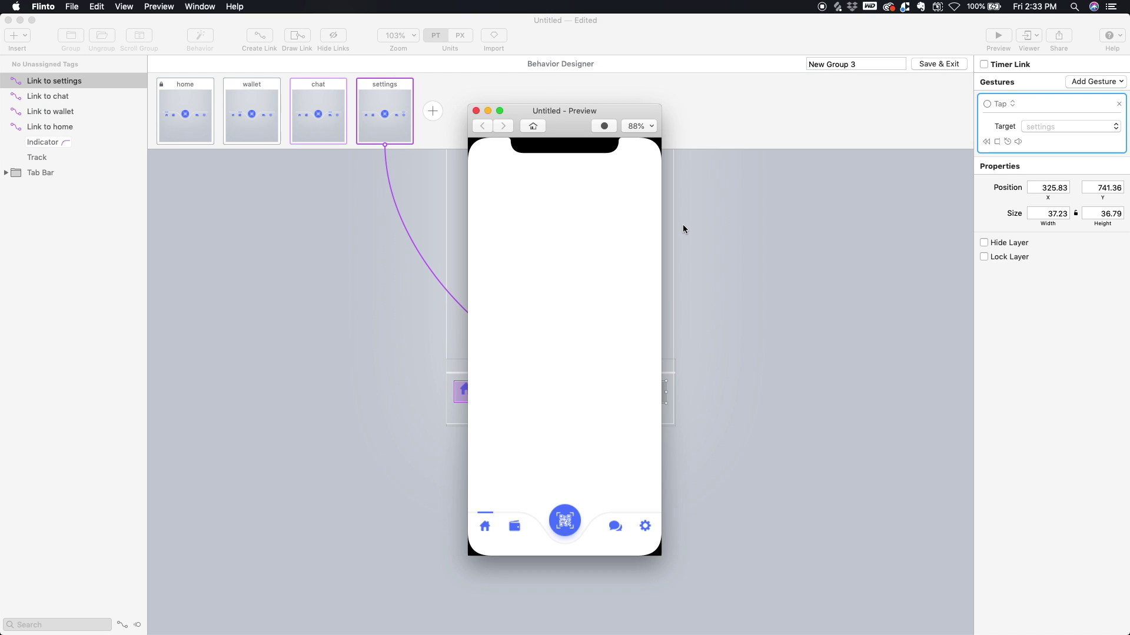
Step: Tap back and forth between the home, wallet, chat and settings tabs, finishing on chat
left_click(514, 526)
left_click(614, 525)
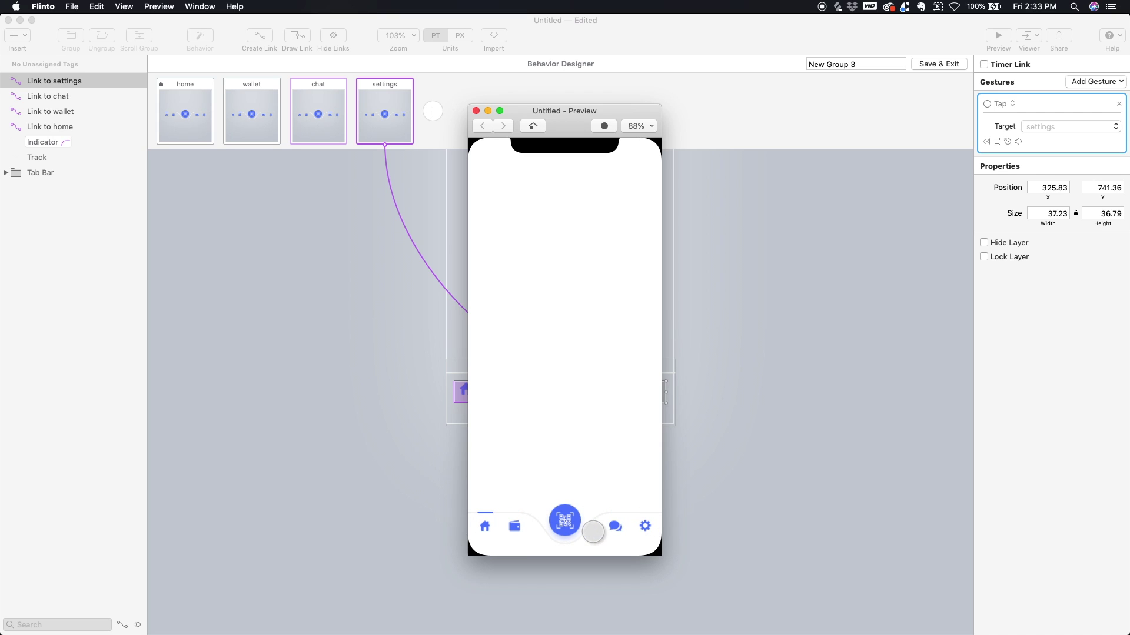
left_click(516, 526)
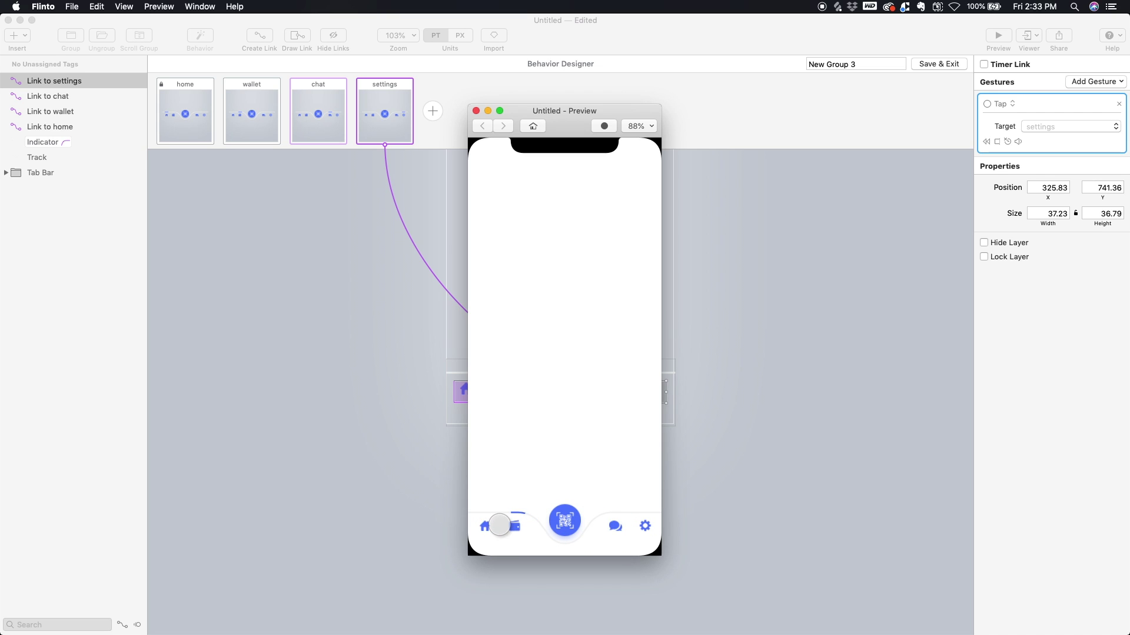
left_click(490, 525)
left_click(515, 527)
left_click(613, 525)
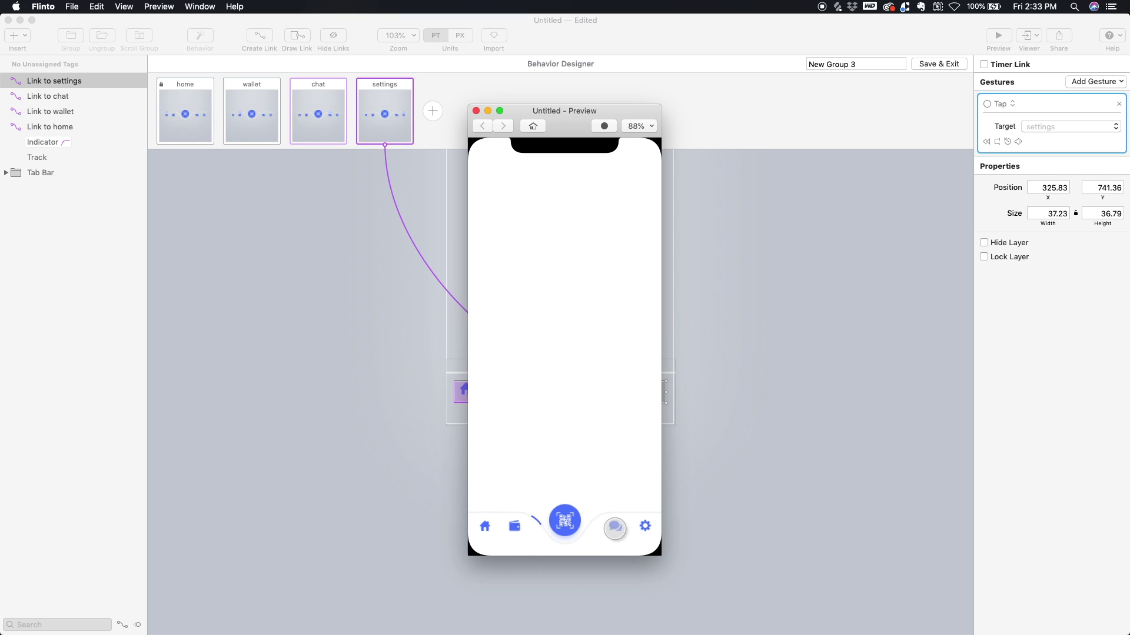
left_click(641, 526)
left_click(613, 525)
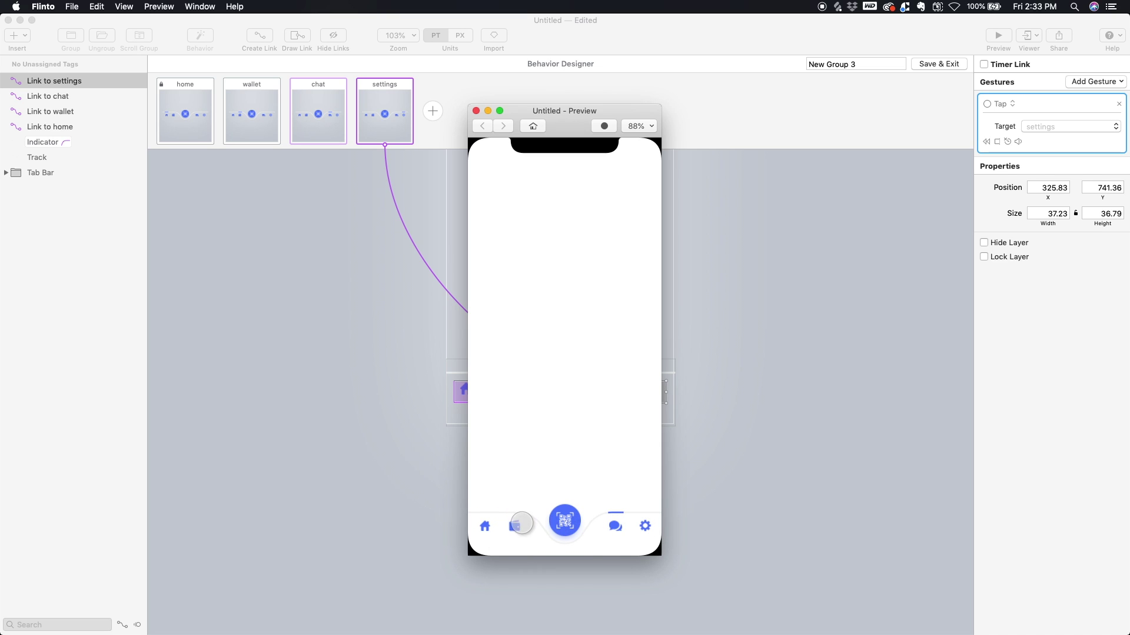
left_click(515, 525)
left_click(486, 525)
left_click(514, 525)
left_click(615, 525)
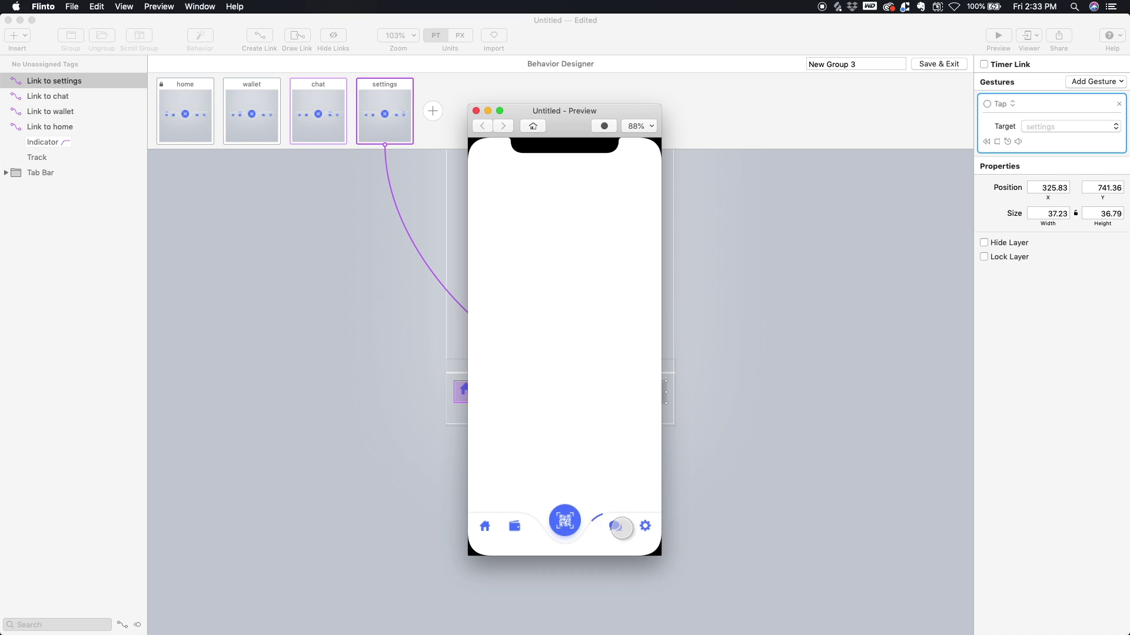
left_click_drag(489, 116, 488, 117)
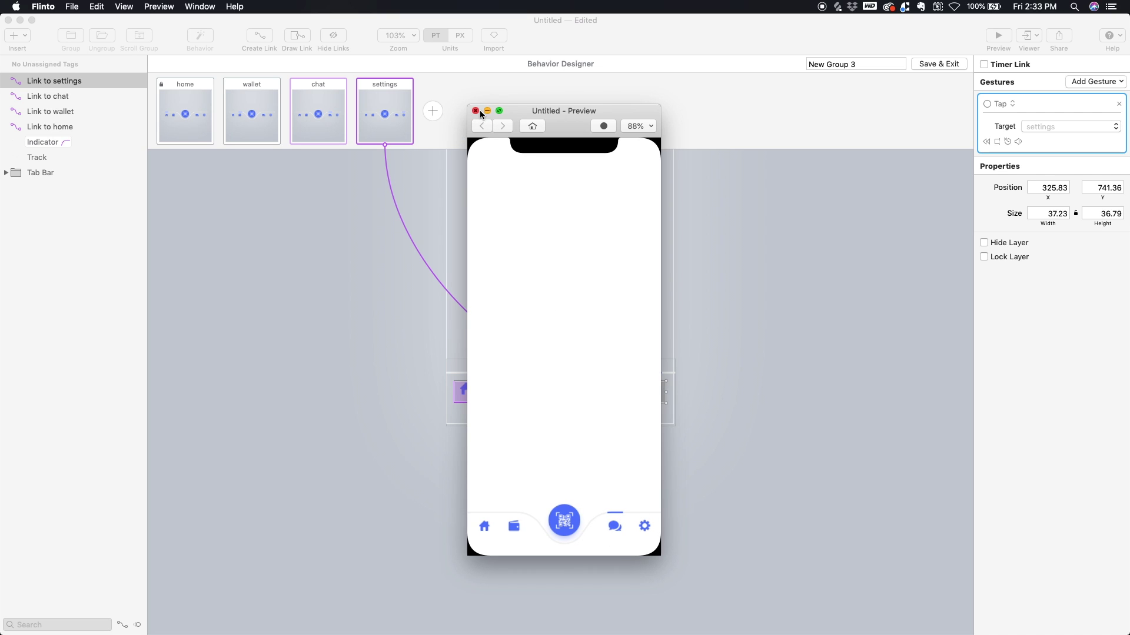
left_click(504, 526)
left_click(610, 528)
left_click(484, 525)
left_click(514, 525)
left_click(614, 526)
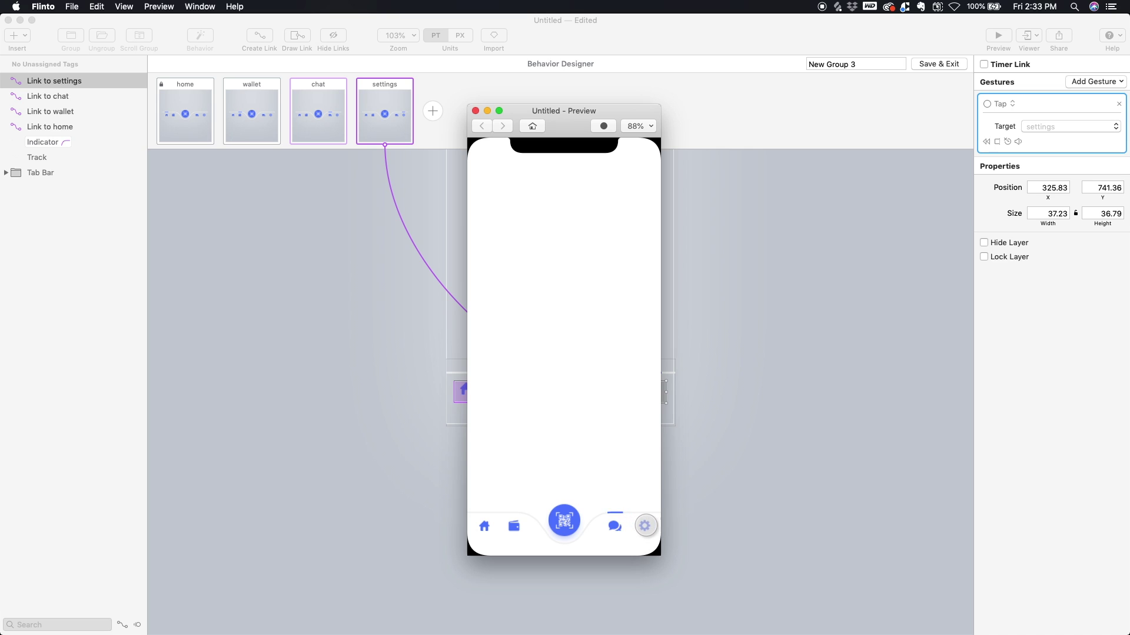